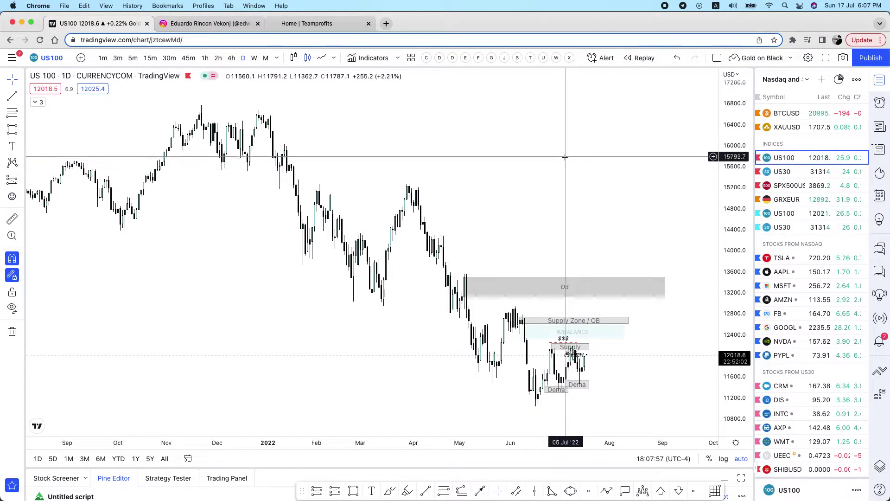
Step: Switch US100 to weekly candles and zoom out to see the trend since 2017, then back in
scroll(565, 158, "down", 2)
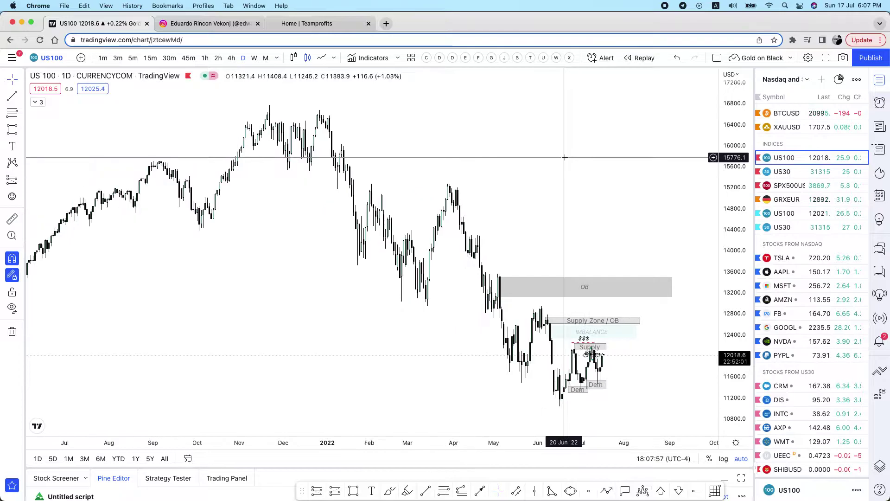
left_click(253, 58)
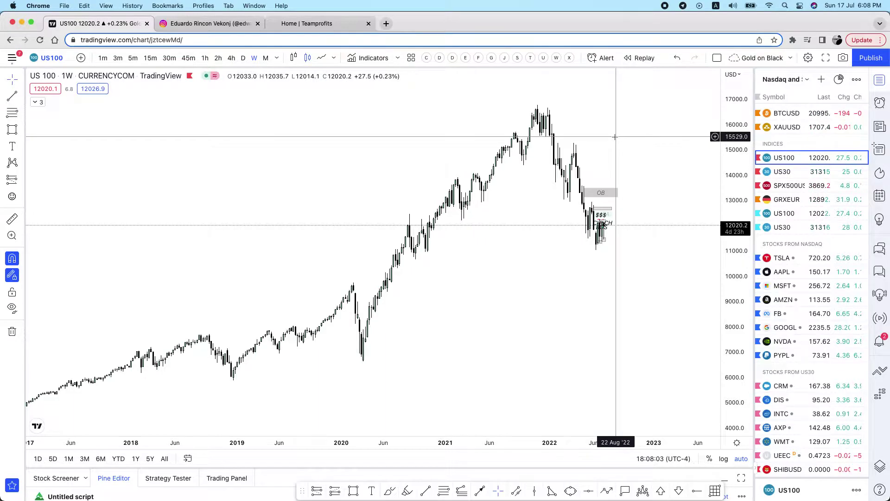
scroll(615, 137, "down", 1)
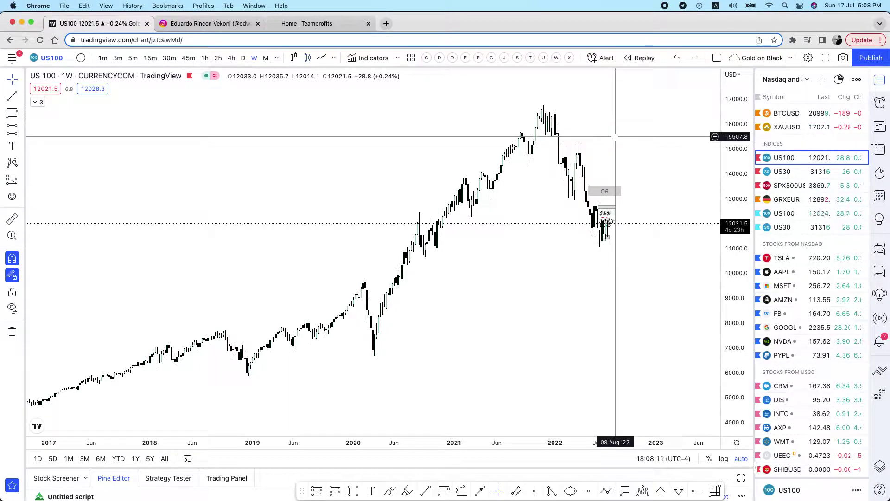
scroll(581, 162, "up", 5)
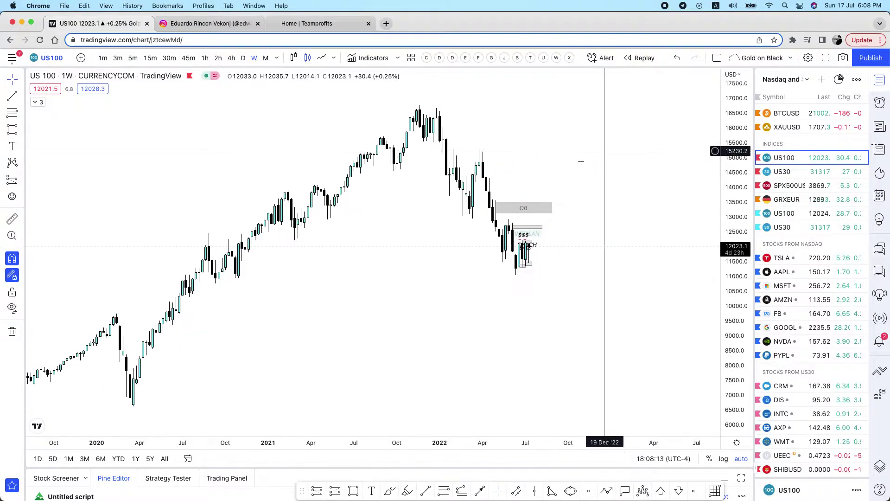
scroll(565, 163, "up", 3)
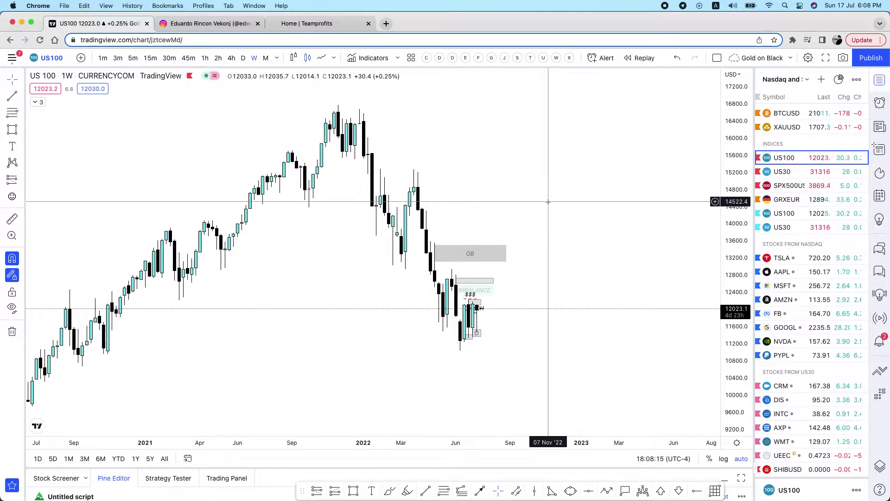
scroll(558, 200, "up", 3)
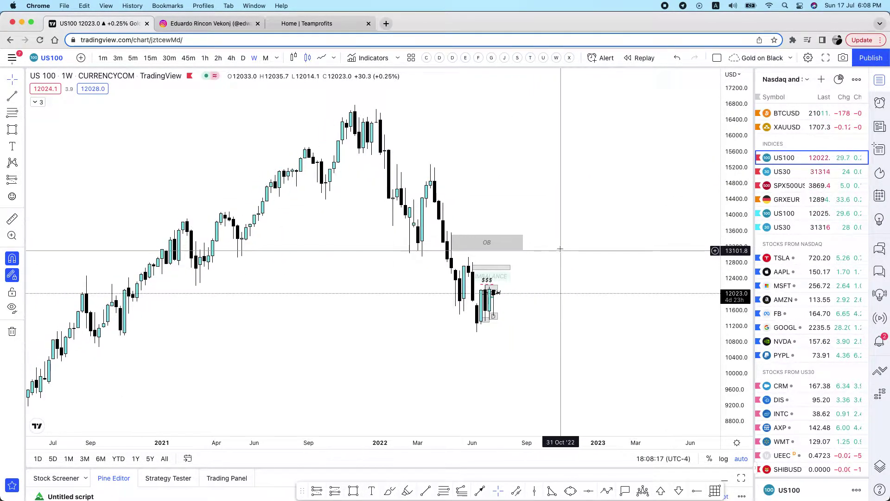
scroll(577, 199, "up", 2)
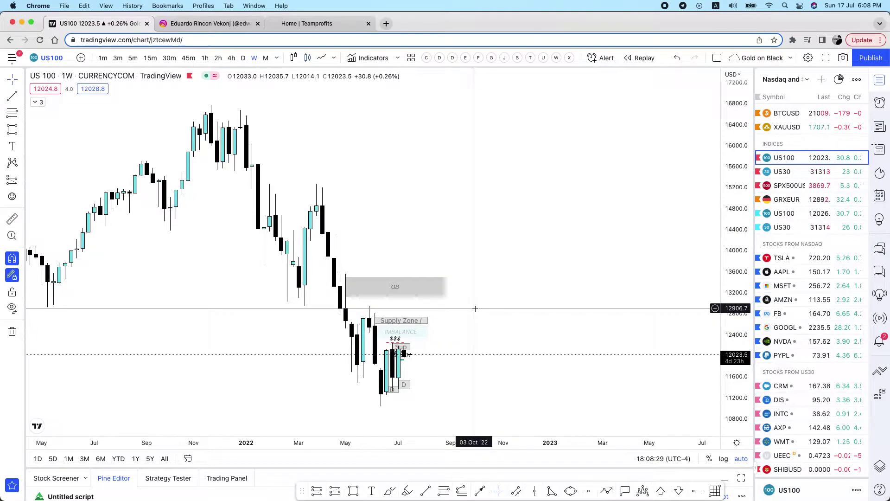
Step: Return US100 to daily candles, zoom around the drawn zones, then change to 4-hour candles
left_click(243, 58)
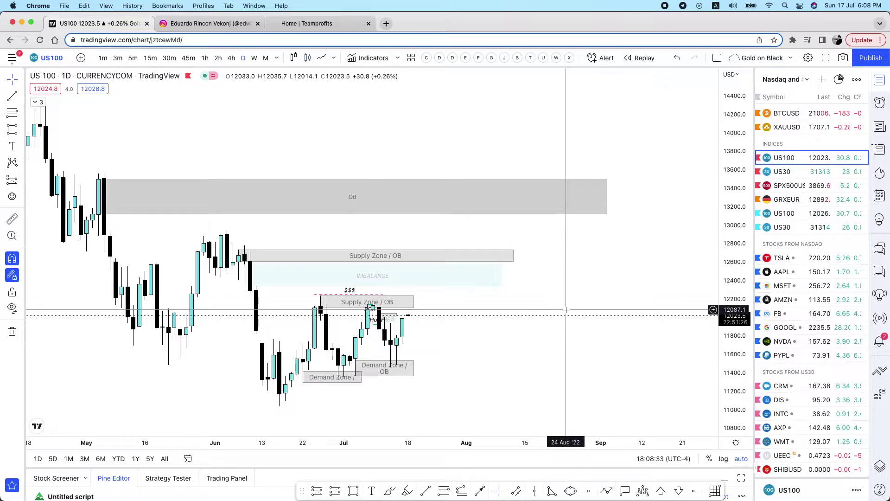
scroll(571, 230, "up", 1)
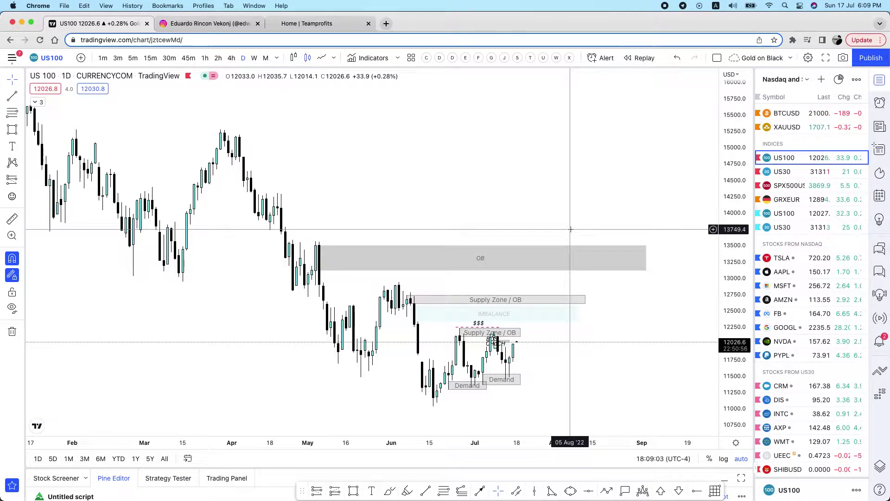
scroll(564, 214, "up", 3)
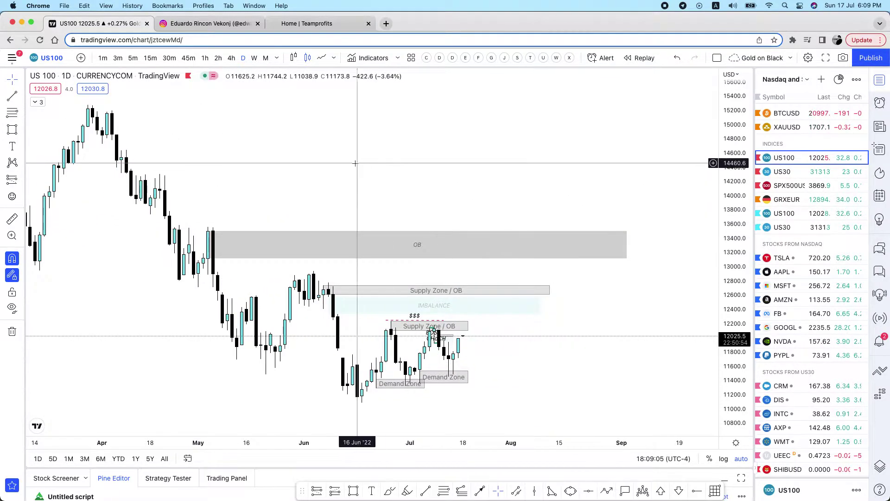
scroll(355, 163, "down", 2)
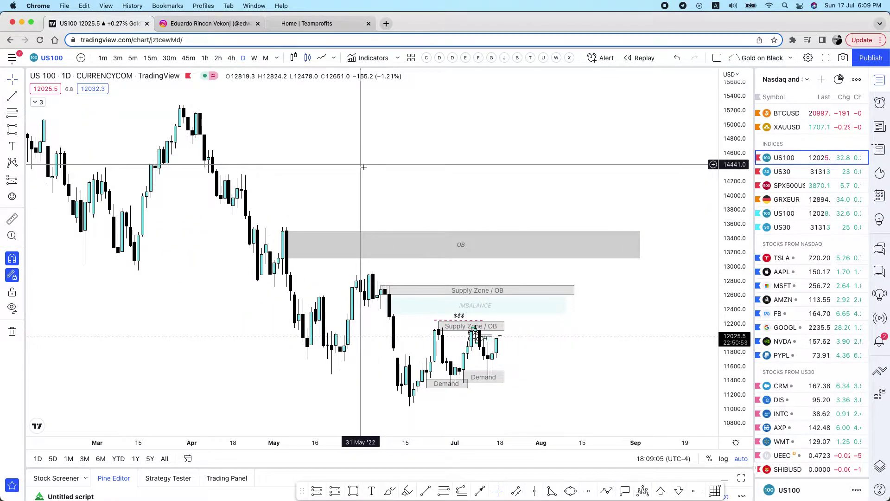
left_click(231, 58)
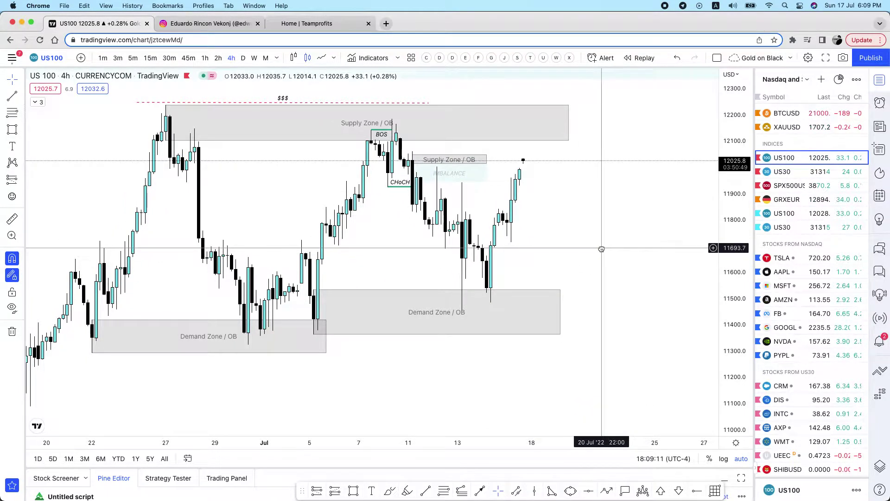
Step: Pan and zoom the 4-hour chart to bring the recent supply, demand and imbalance zones into view
scroll(562, 243, "left", 3)
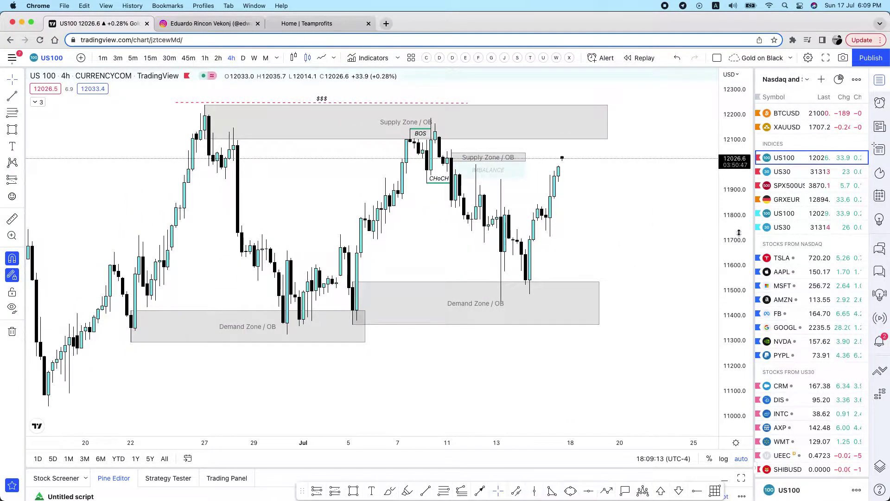
scroll(665, 235, "left", 4)
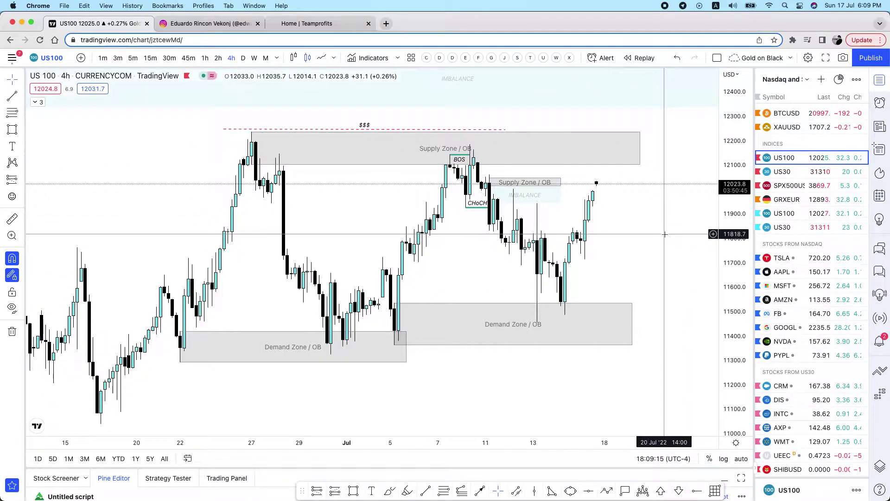
scroll(672, 223, "down", 1)
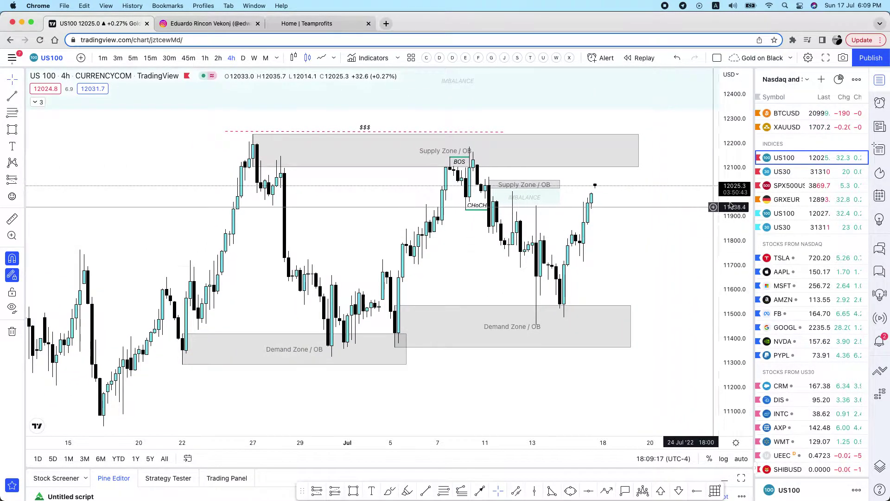
scroll(668, 195, "down", 5)
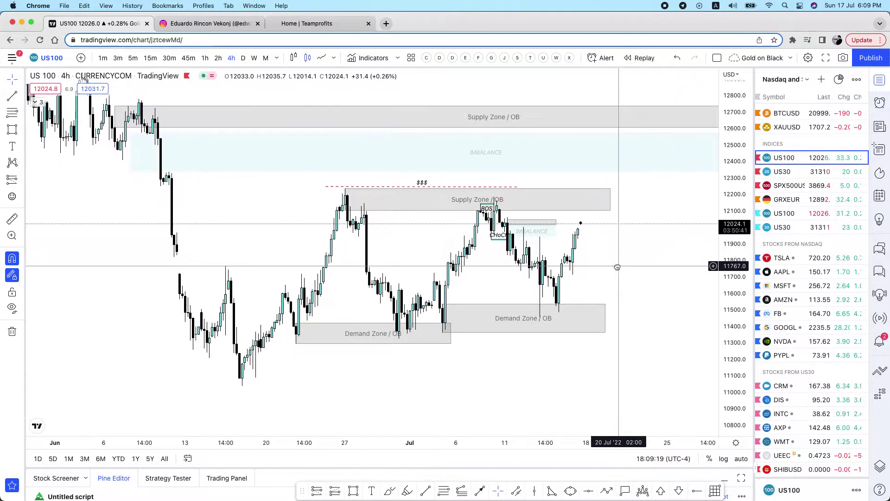
scroll(639, 268, "left", 1)
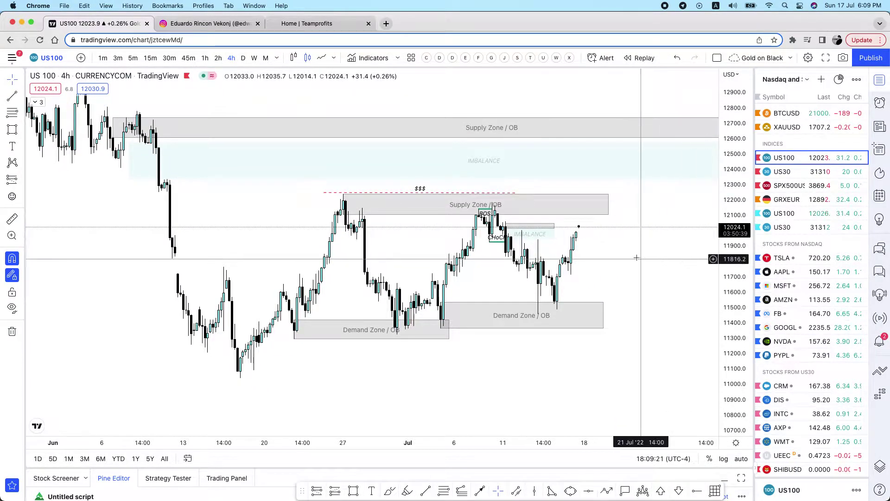
scroll(638, 268, "down", 2)
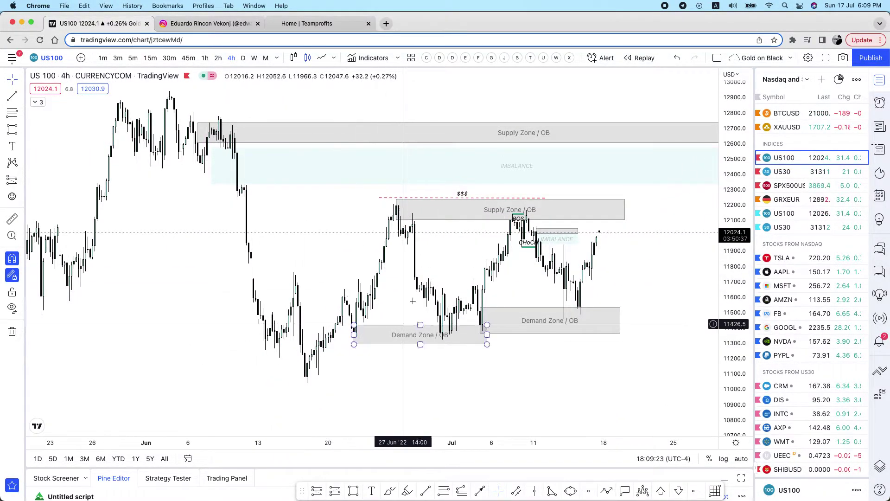
scroll(541, 326, "right", 3)
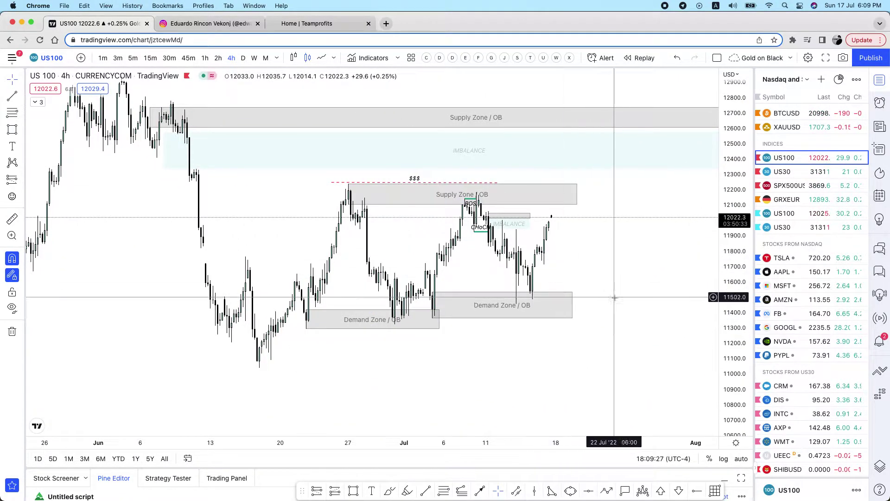
left_click_drag(610, 299, 568, 297)
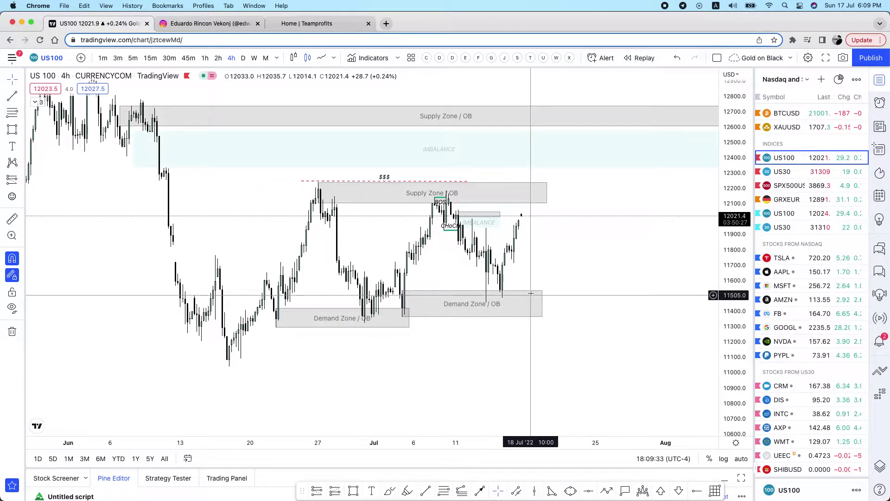
scroll(613, 222, "up", 2)
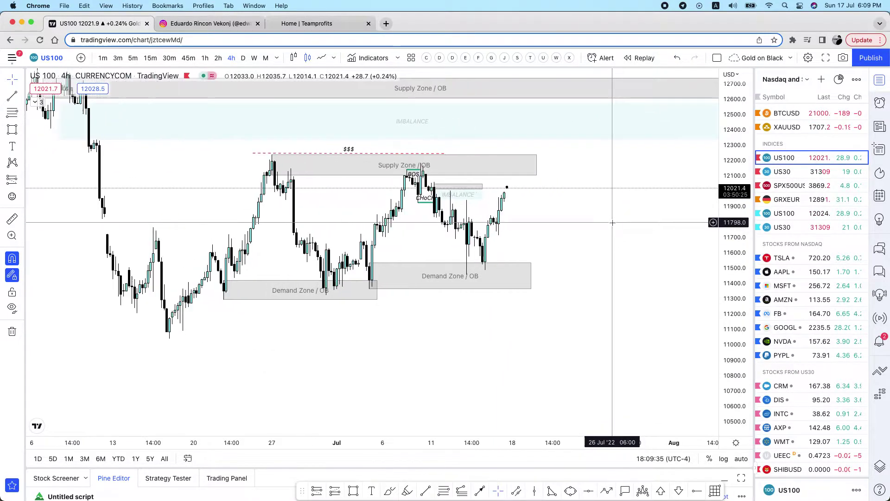
Step: Inspect the Supply Zone / OB and upper IMBALANCE rectangles by selecting each
left_click(512, 167)
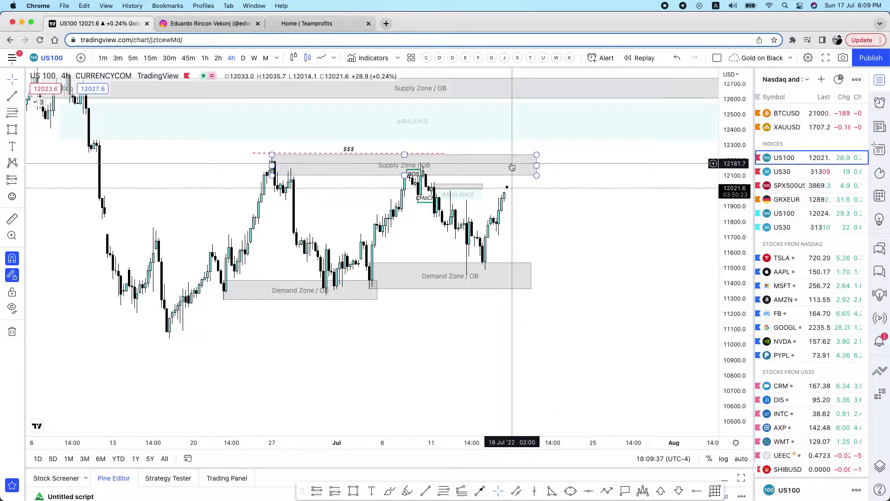
left_click(255, 103)
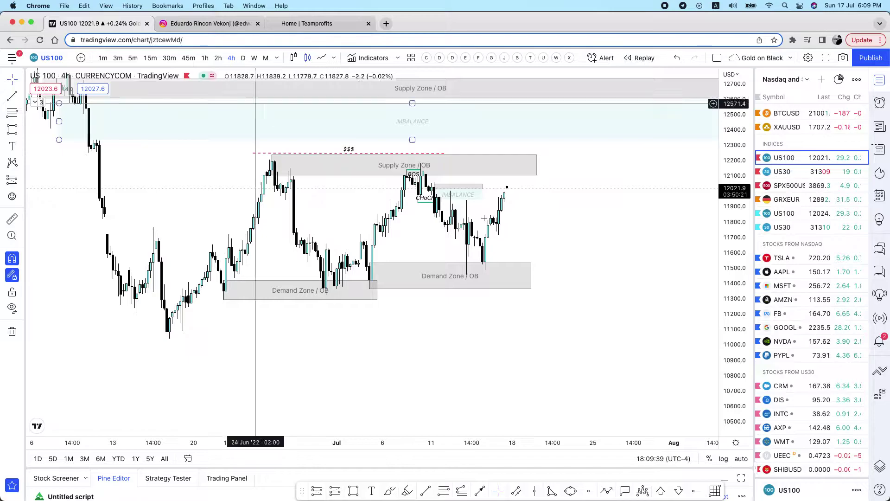
left_click(505, 187)
Step: On 1-hour candles, stretch the Supply Zone / OB and IMBALANCE boxes further right
left_click(205, 58)
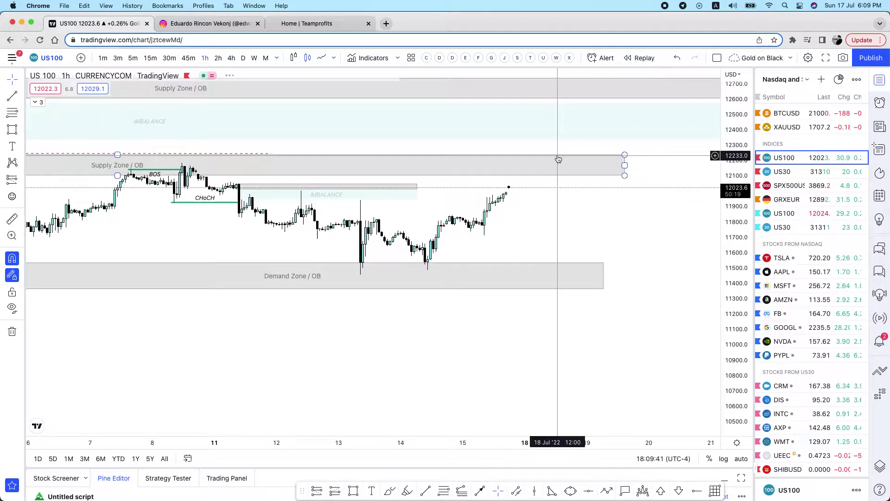
left_click_drag(621, 191, 627, 245)
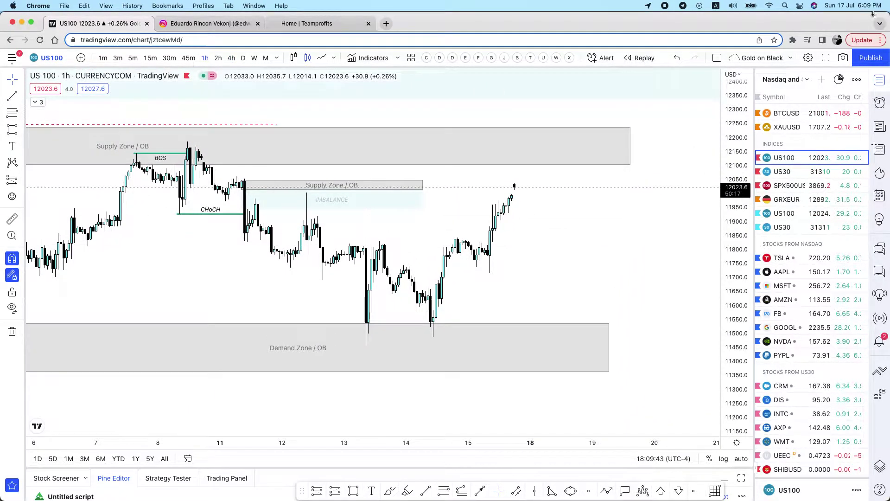
scroll(548, 223, "up", 5)
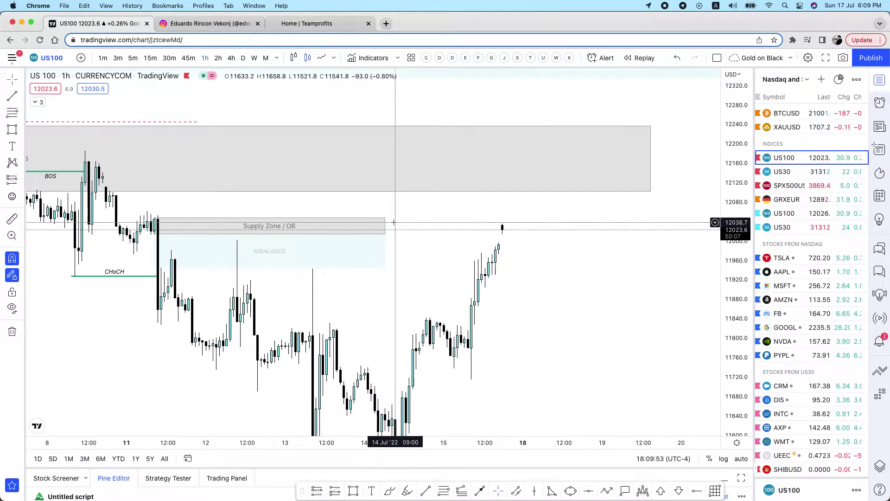
left_click_drag(385, 226, 578, 226)
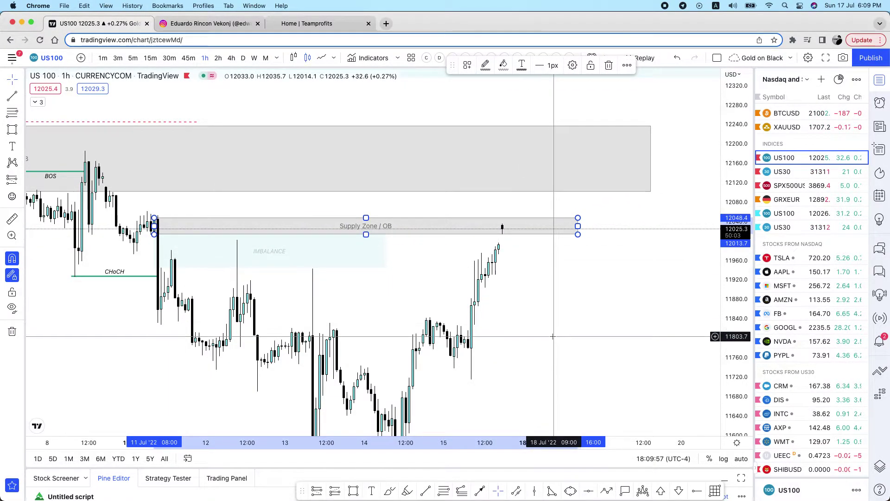
left_click_drag(386, 267, 585, 263)
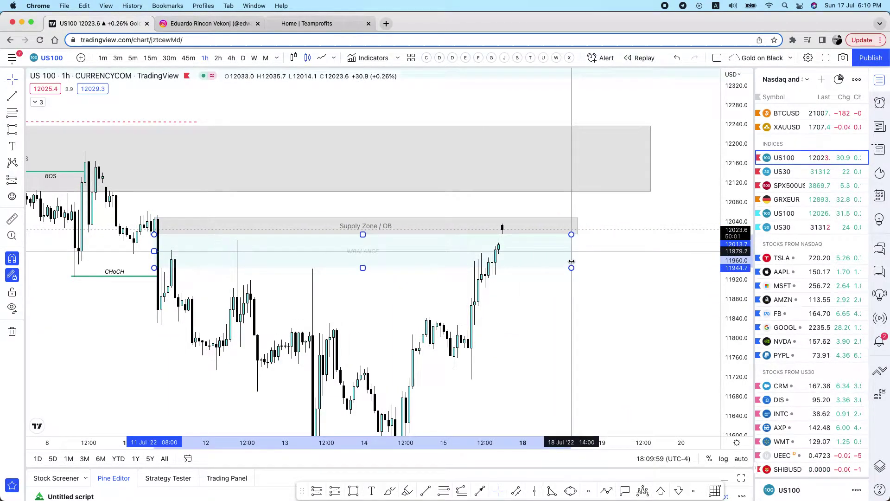
left_click(547, 305)
left_click_drag(536, 318, 566, 302)
Step: Pull the right edges of the IMBALANCE and Supply Zone / OB boxes back to just after the drop
left_click(521, 214)
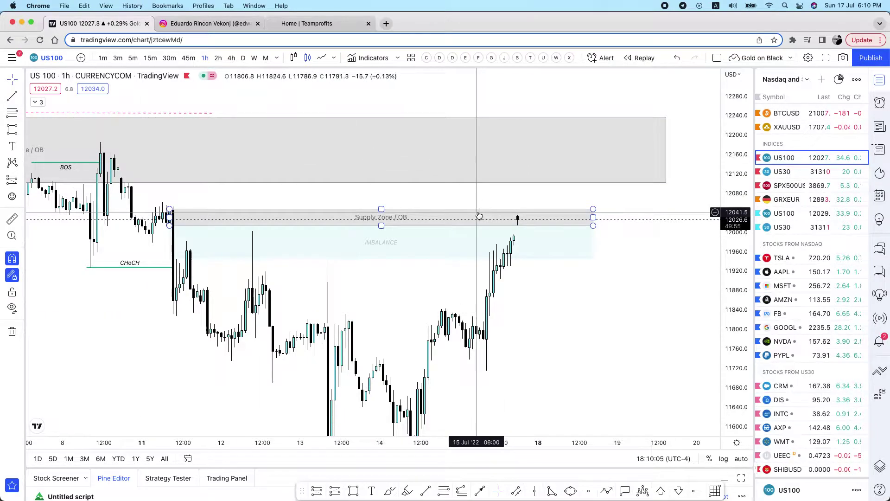
left_click(631, 287)
left_click(594, 242)
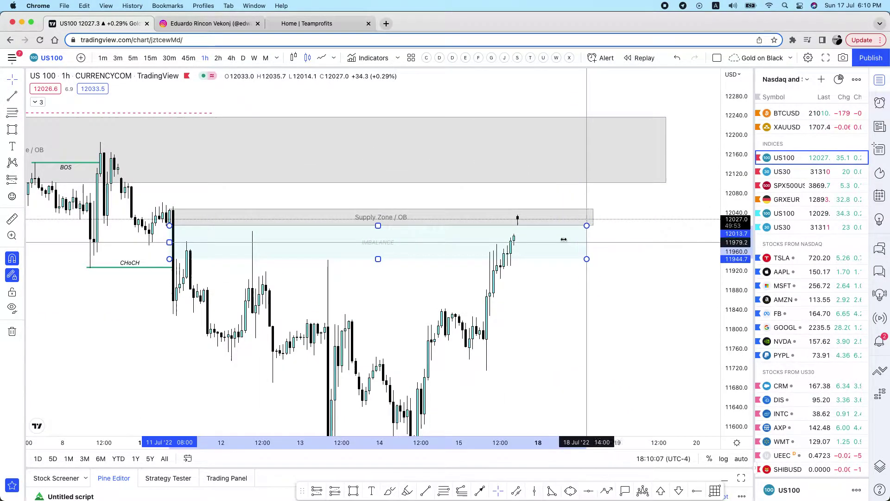
left_click_drag(593, 242, 311, 235)
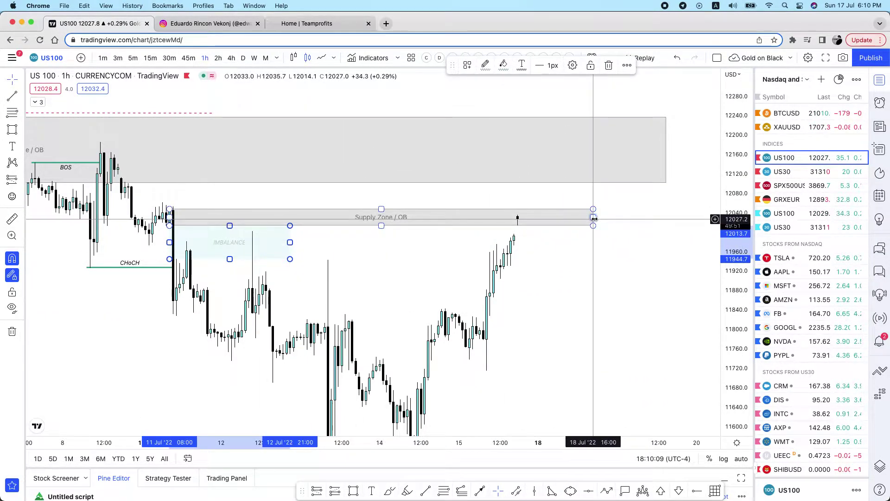
left_click_drag(594, 218, 291, 225)
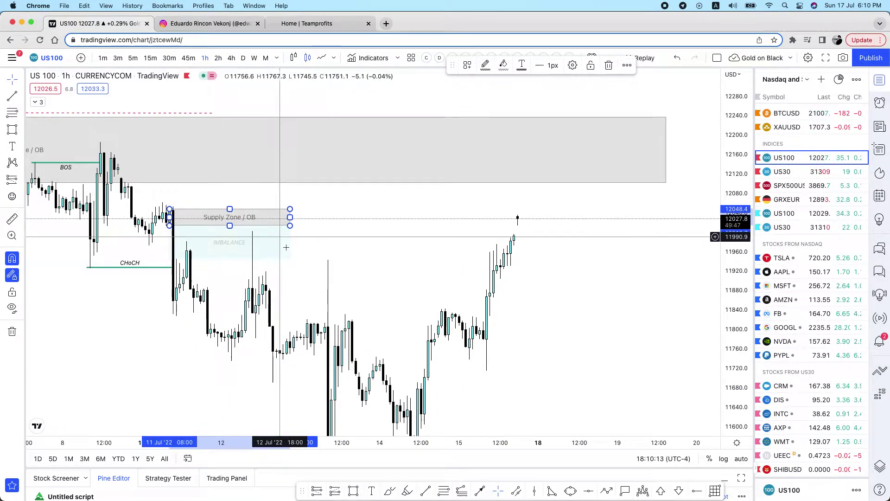
scroll(286, 247, "down", 5)
left_click(586, 233)
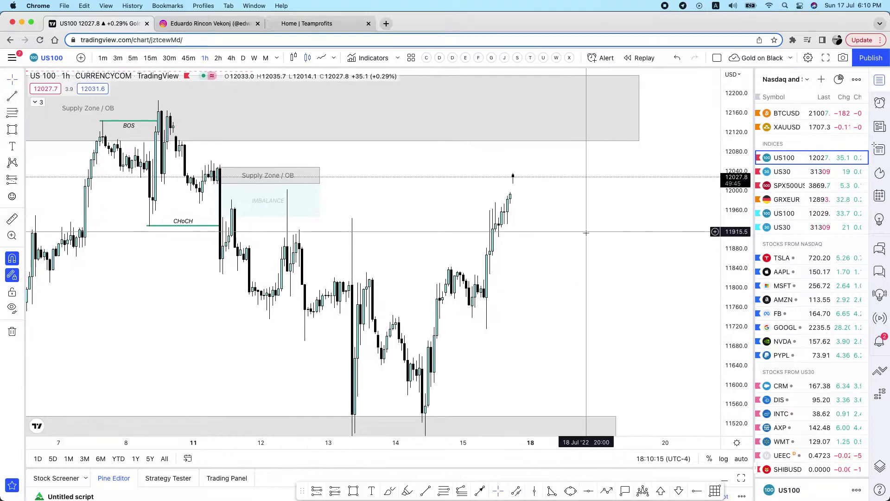
left_click_drag(516, 184, 518, 185)
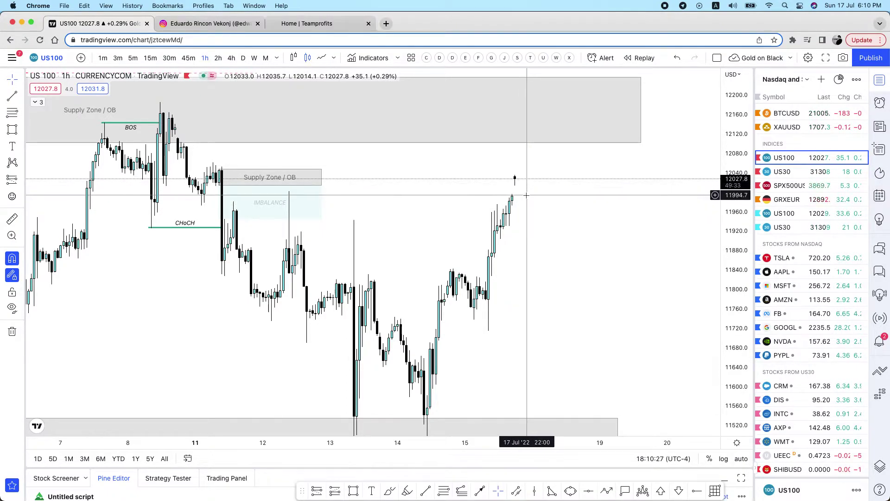
scroll(622, 258, "down", 3)
left_click_drag(622, 258, 625, 294)
Step: Switch US100 to the daily timeframe and reset the chart view
left_click(243, 57)
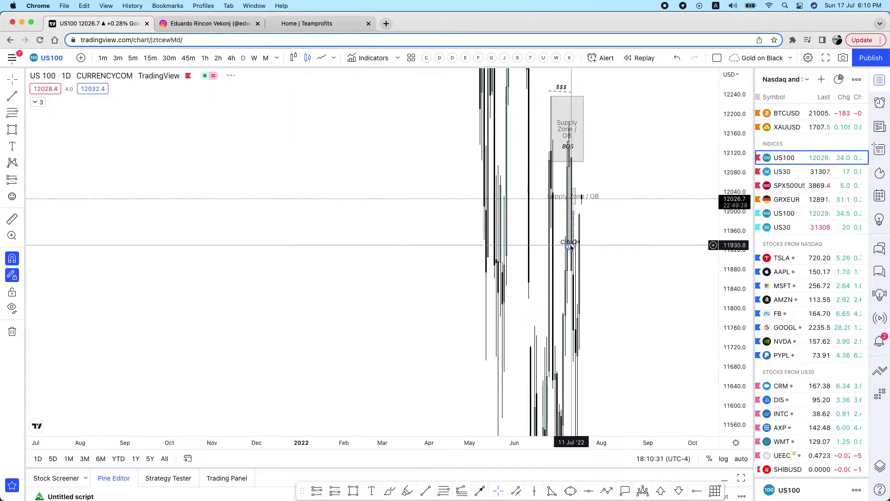
right_click(603, 252)
left_click(649, 256)
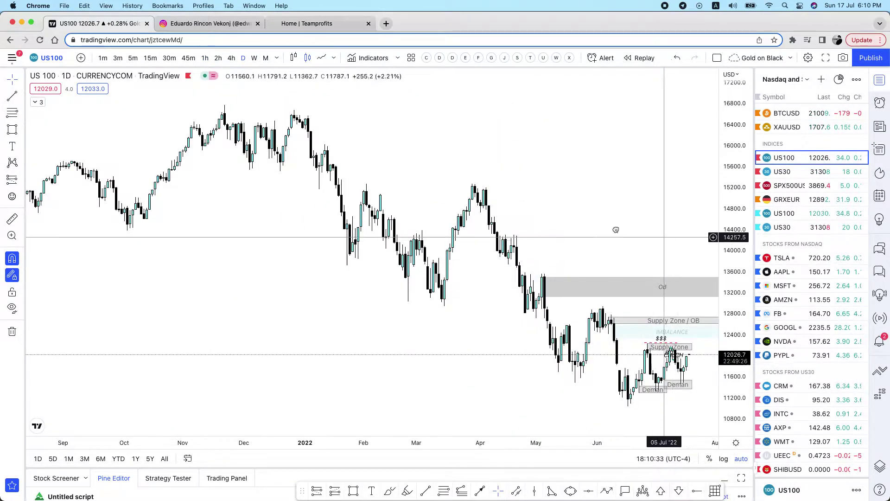
scroll(612, 260, "up", 5)
scroll(648, 368, "down", 3)
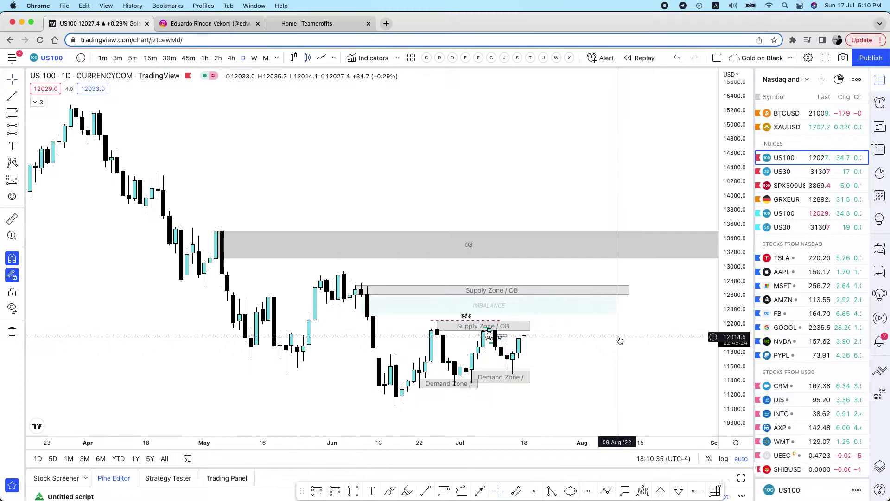
scroll(609, 383, "right", 2)
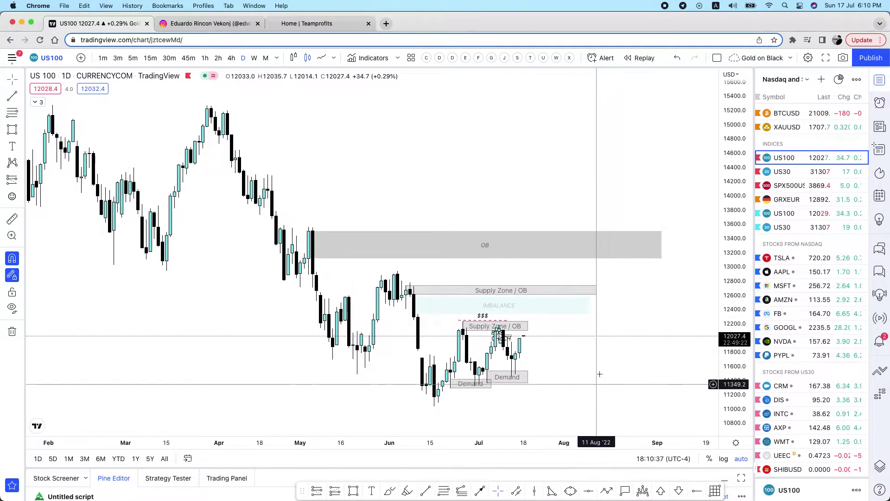
Step: Trace a zigzag through each swing high and low from the April peak down to the July low
left_click(608, 491)
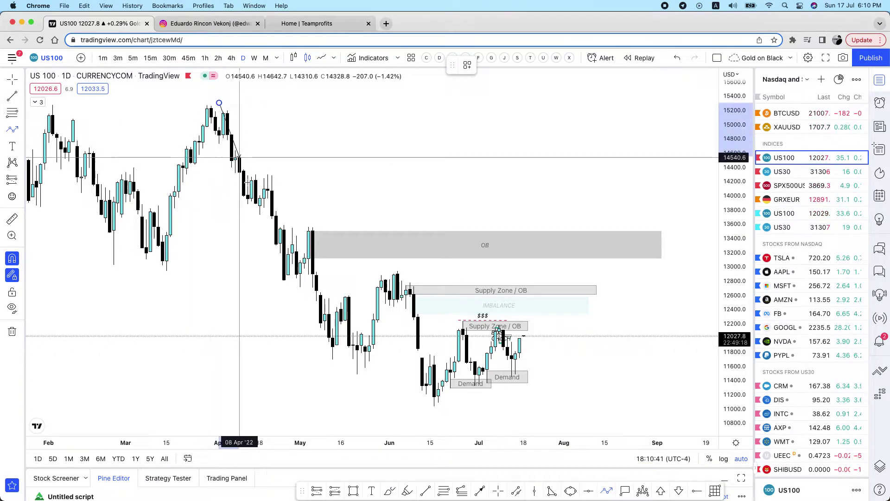
left_click(219, 102)
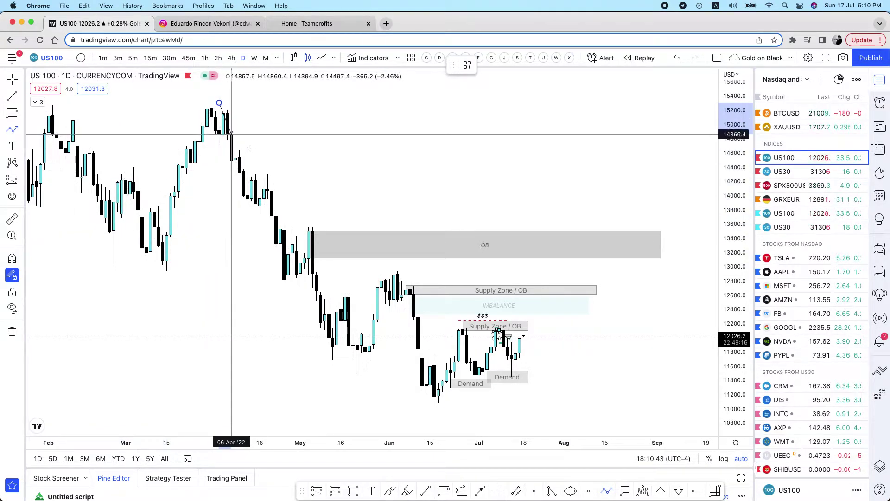
left_click(252, 211)
left_click(272, 170)
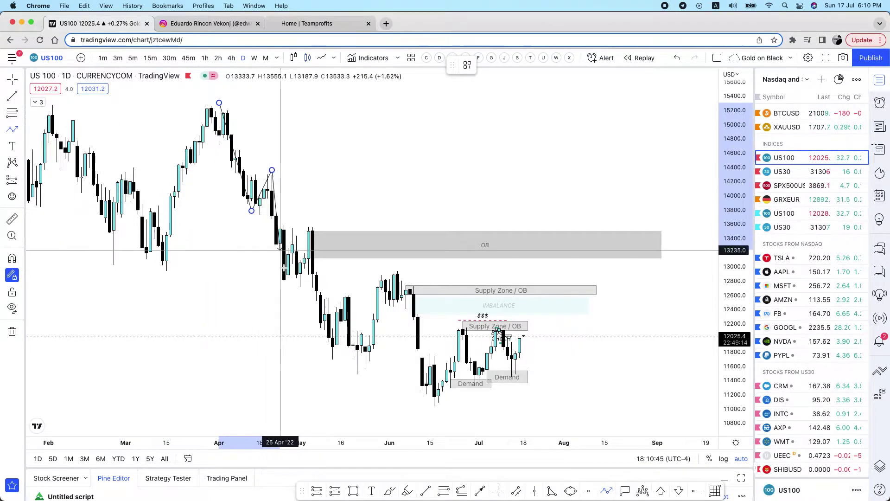
left_click(284, 282)
left_click(313, 216)
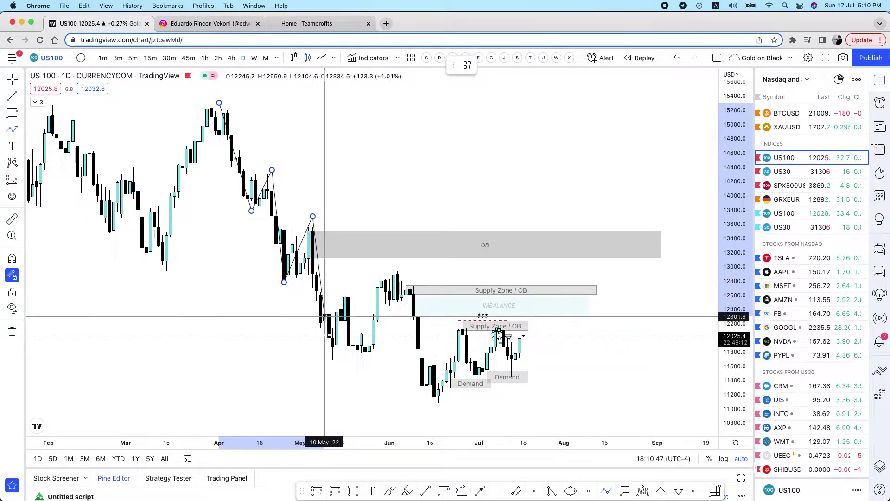
left_click(329, 360)
left_click(345, 292)
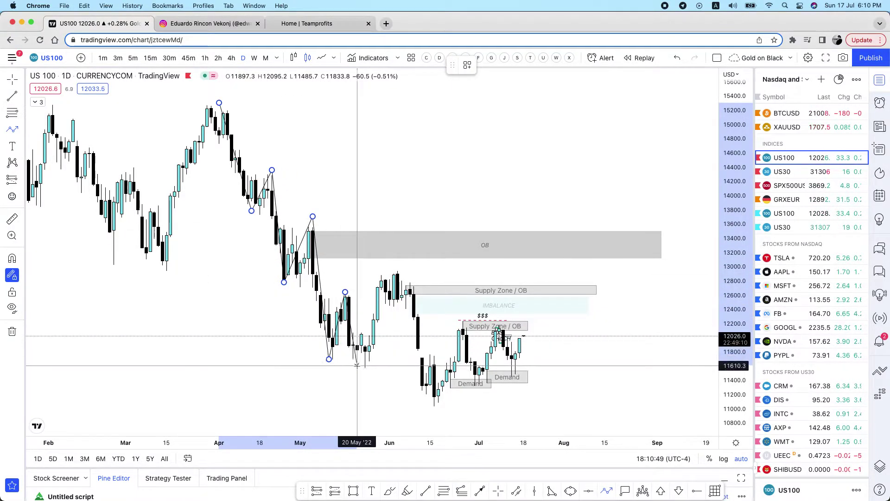
left_click(357, 367)
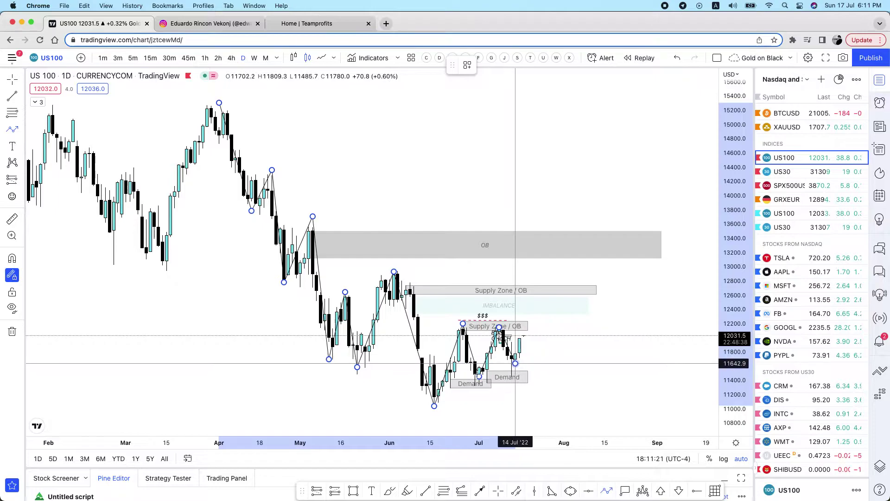
left_click(515, 363)
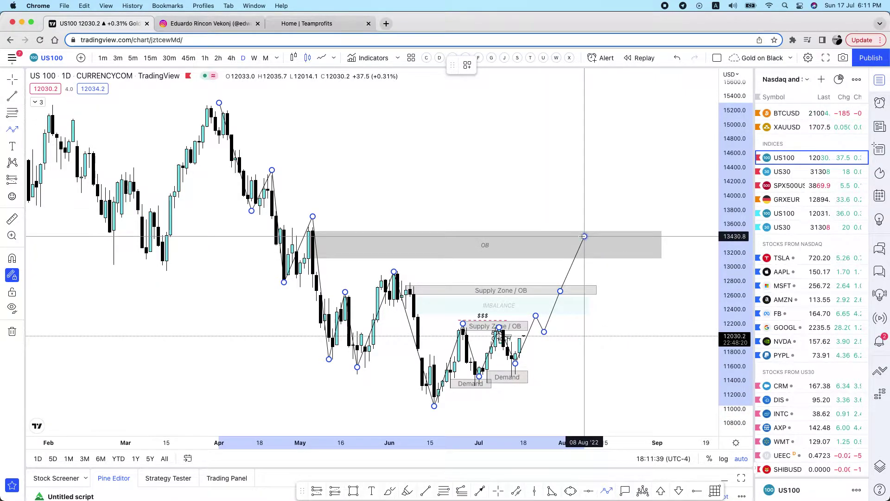
Step: Project the zigzag up into the OB zone, then cancel the unfinished drawing with Esc
left_click(584, 237)
key("Escape")
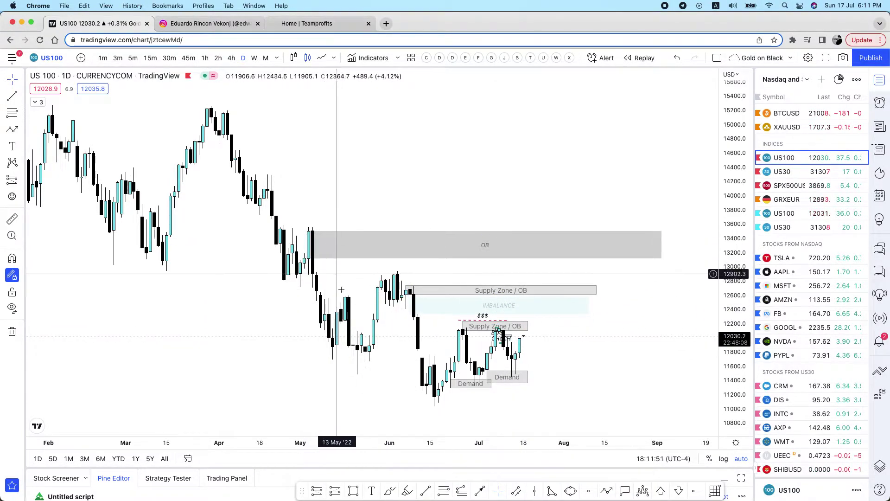
left_click_drag(588, 334, 604, 333)
Step: View US100's upper Supply Zone / OB on 4-hour candles, then open the US30 Dow Jones chart
scroll(604, 333, "down", 2)
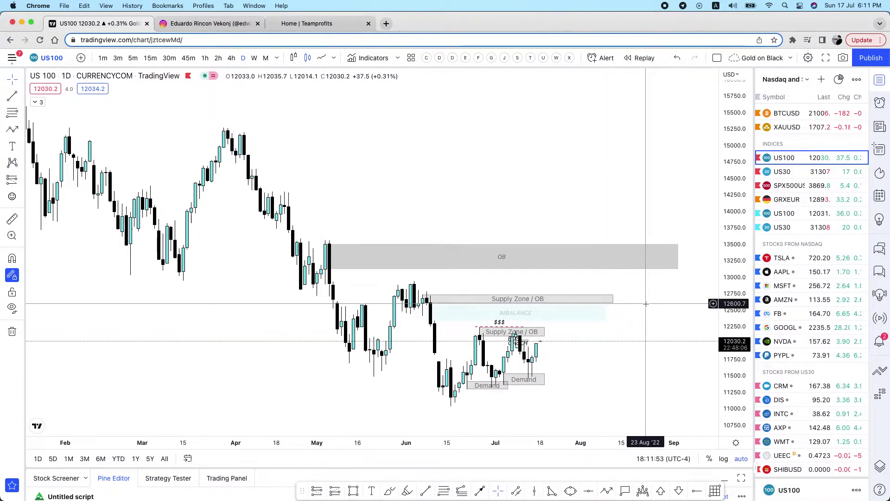
scroll(601, 338, "up", 3)
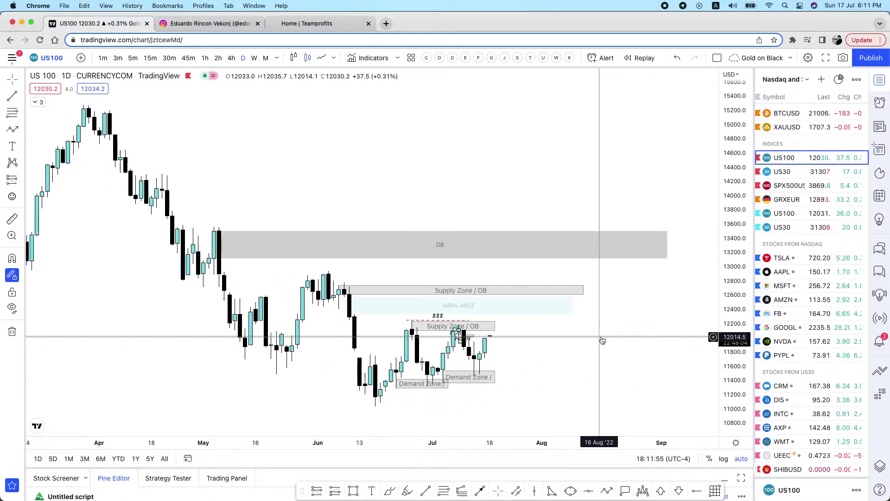
left_click(231, 58)
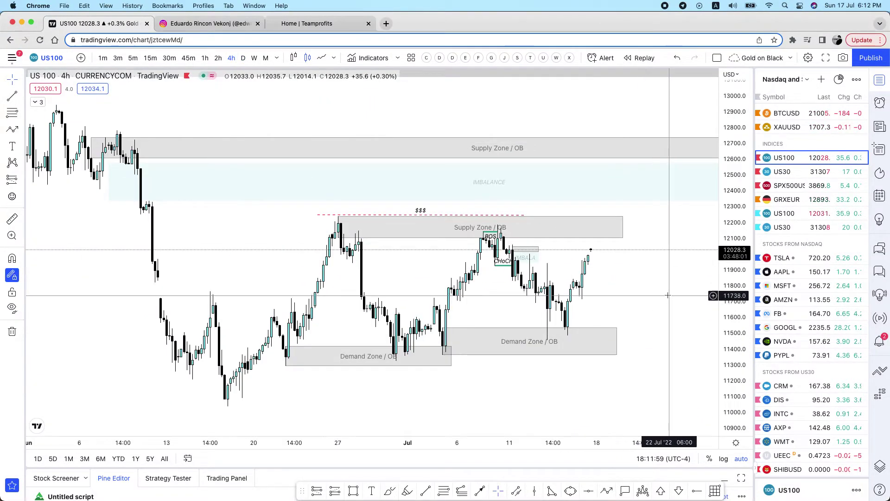
left_click_drag(668, 296, 594, 292)
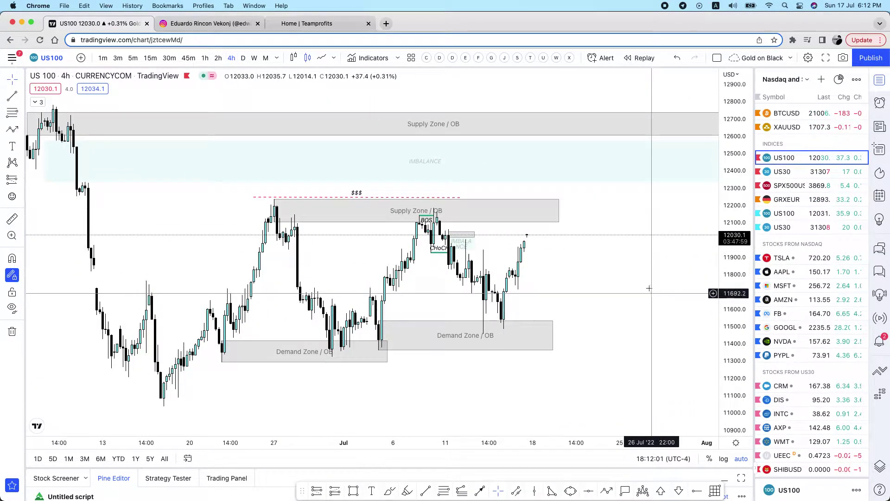
left_click(560, 211)
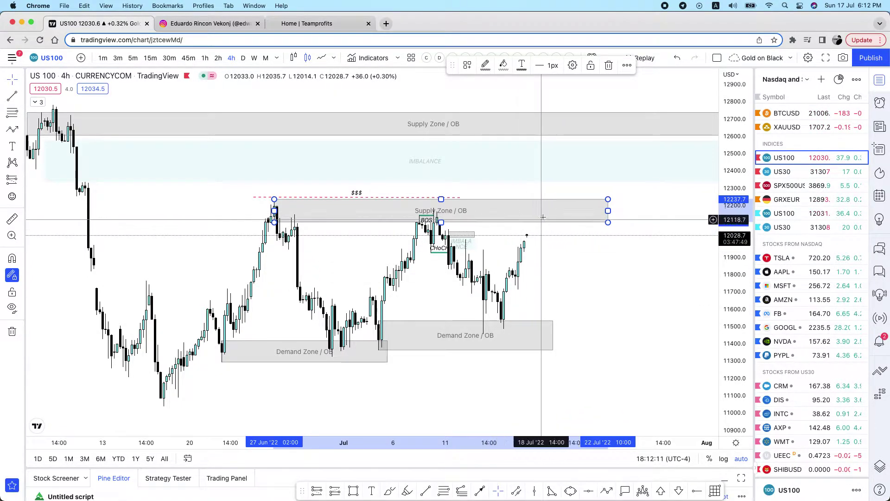
left_click(600, 296)
key("Down")
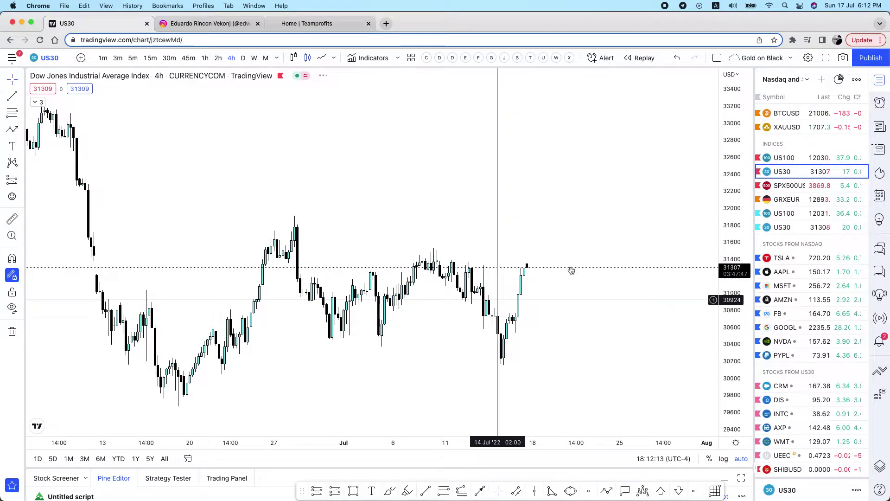
Step: Extend the US30 Supply and Demand Zone / OB boxes right to a shared end, then go daily
scroll(570, 233, "up", 5)
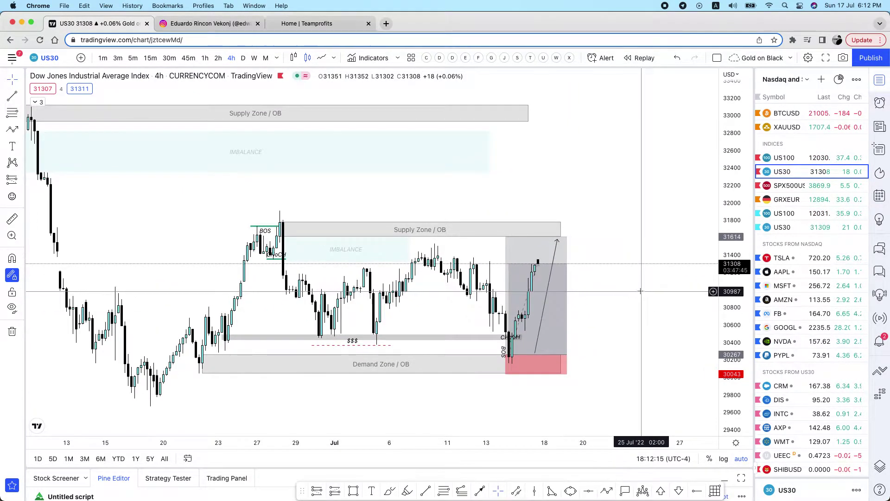
left_click_drag(620, 294, 667, 258)
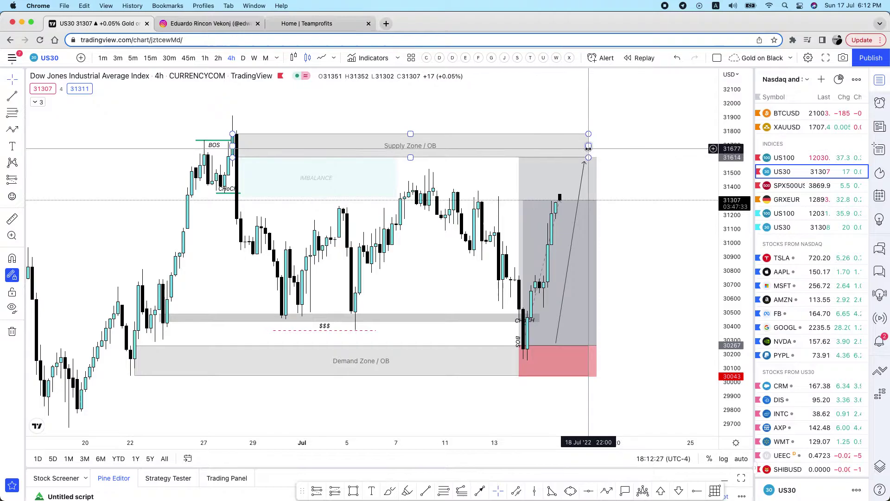
left_click_drag(602, 145, 622, 145)
mouse_move(597, 361)
left_mouse_down()
mouse_move(617, 361)
mouse_move(610, 360)
left_mouse_up()
left_click(632, 254)
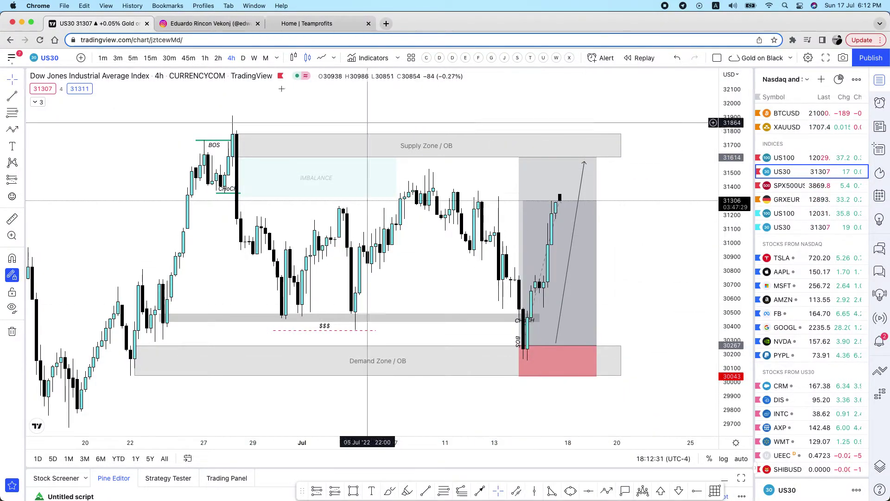
left_click(244, 58)
right_click(633, 169)
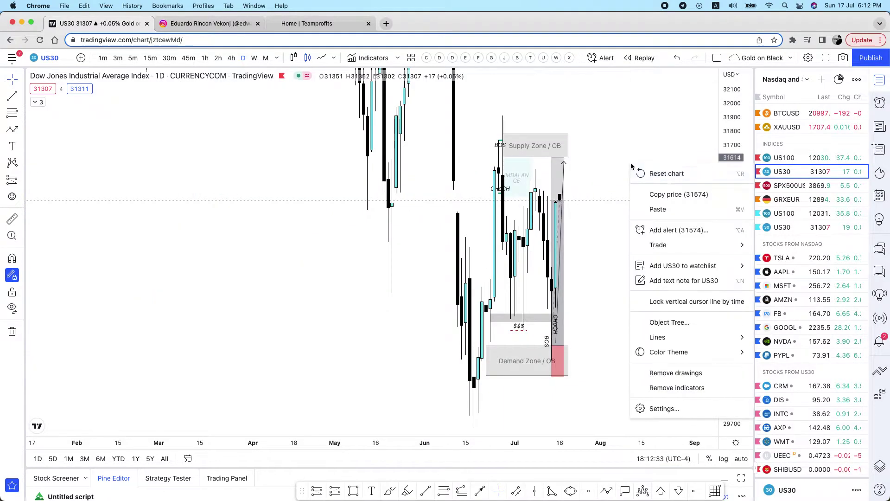
left_click(667, 174)
scroll(640, 293, "up", 5)
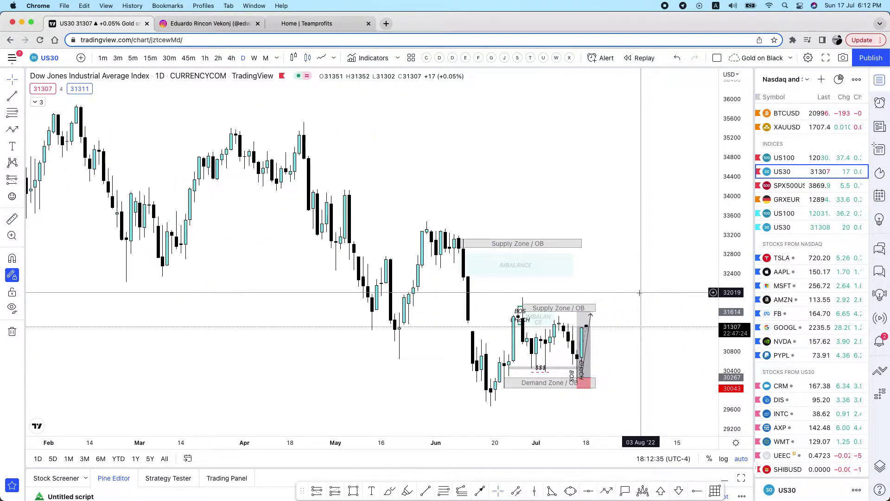
scroll(607, 298, "up", 2)
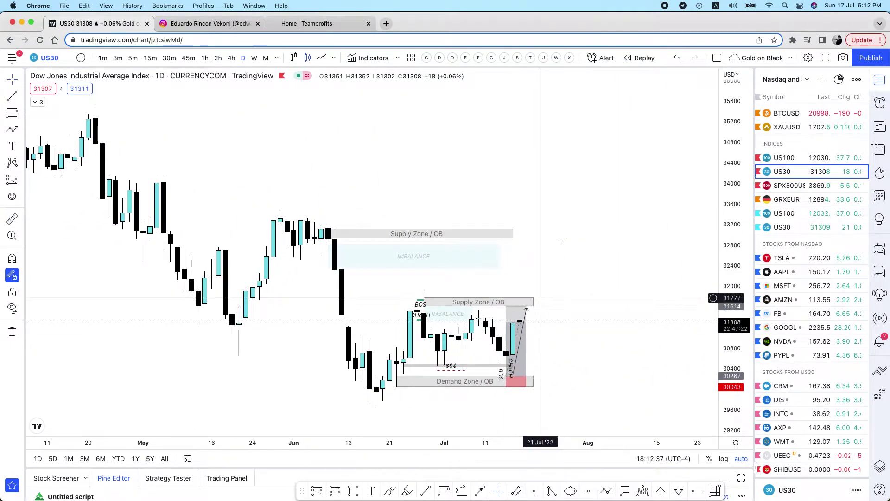
scroll(571, 259, "up", 2)
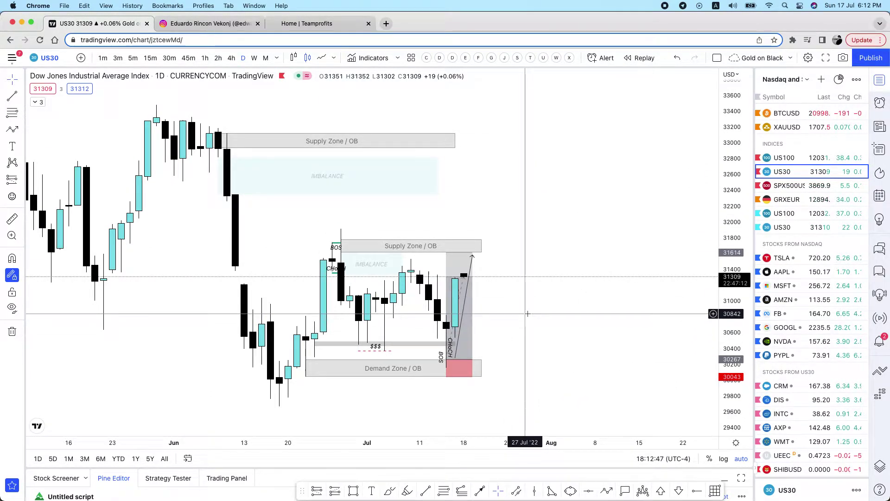
scroll(510, 184, "down", 5)
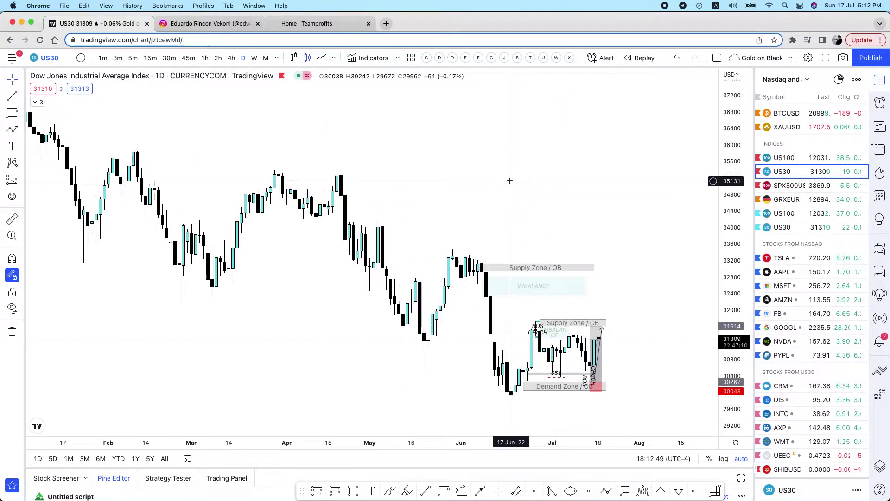
scroll(422, 185, "down", 3)
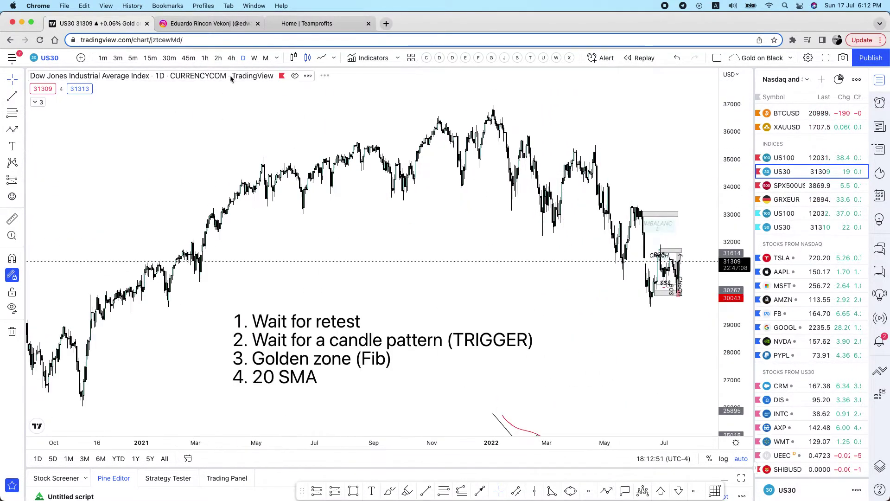
scroll(355, 160, "down", 8)
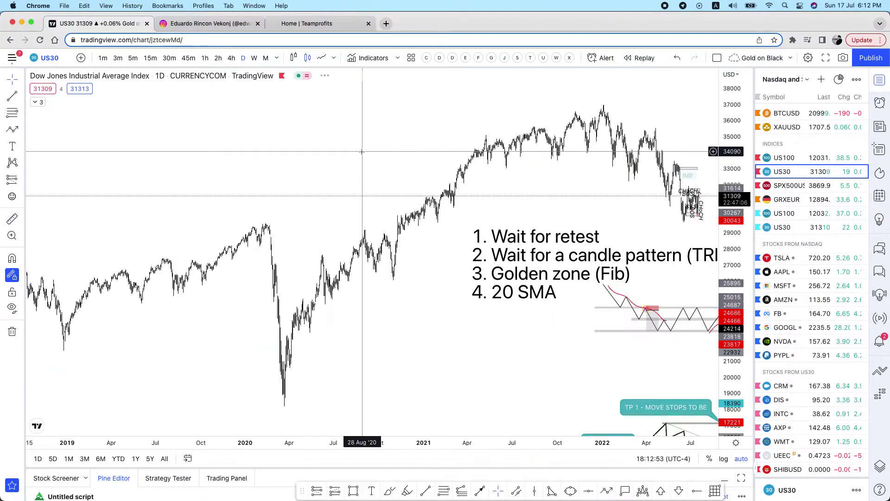
scroll(263, 193, "down", 5)
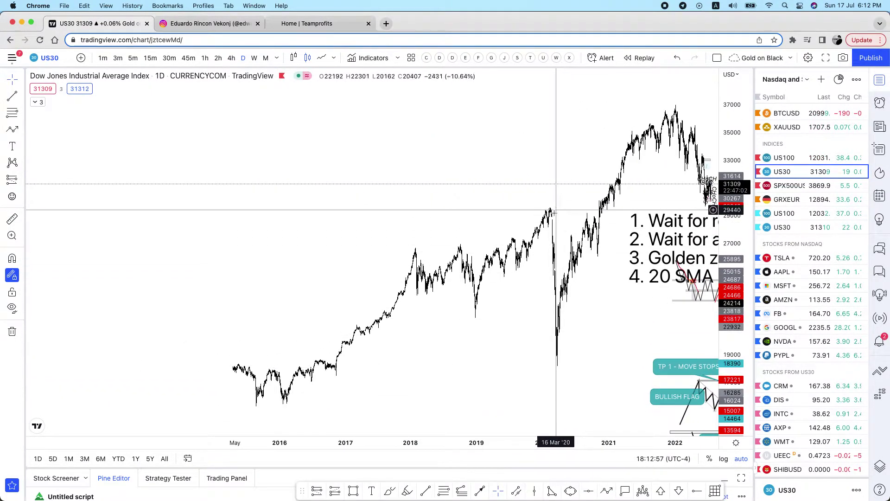
scroll(564, 336, "up", 6)
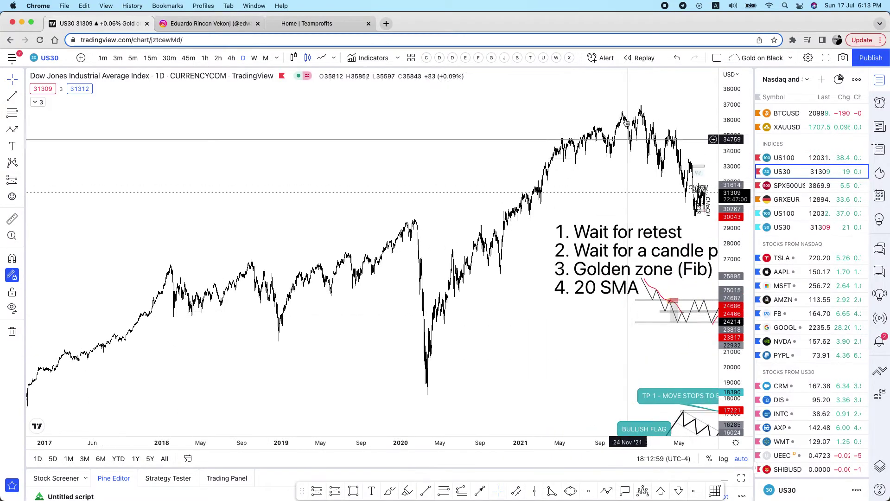
scroll(696, 179, "up", 6)
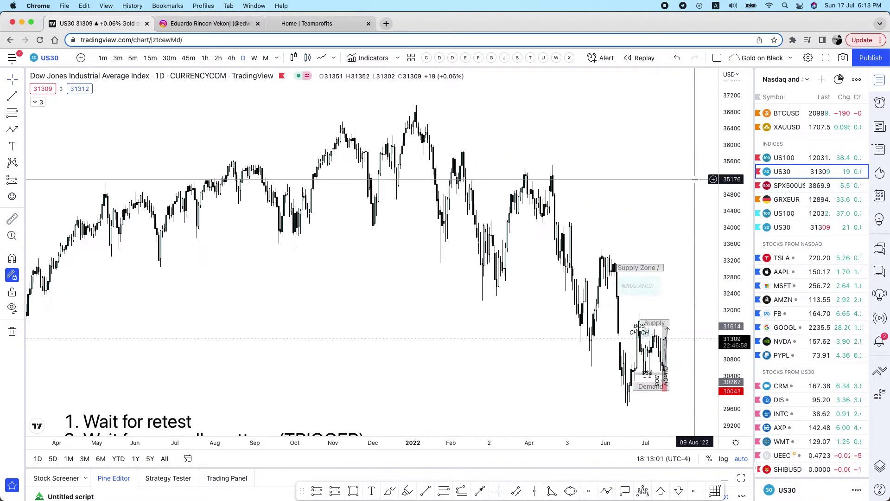
scroll(649, 208, "up", 4)
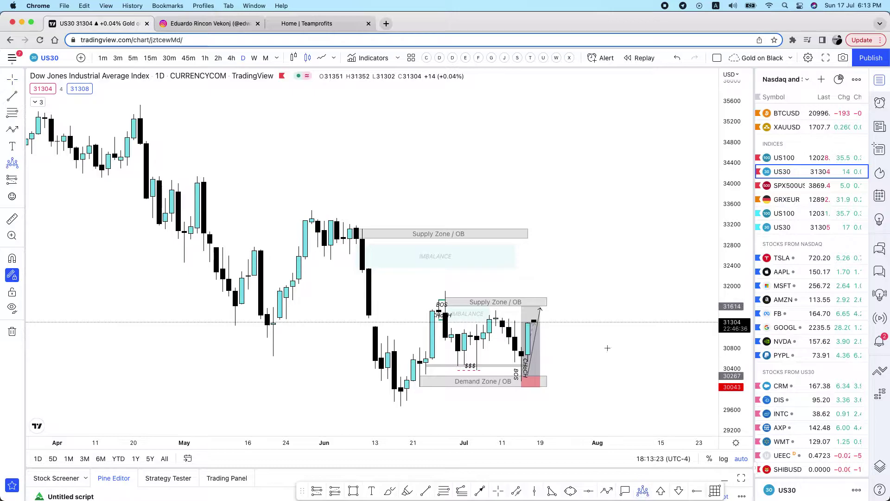
Step: Draw a trial head-and-shoulders projection peaking near 32800, discard it, and restart at the demand zone
left_click(548, 360)
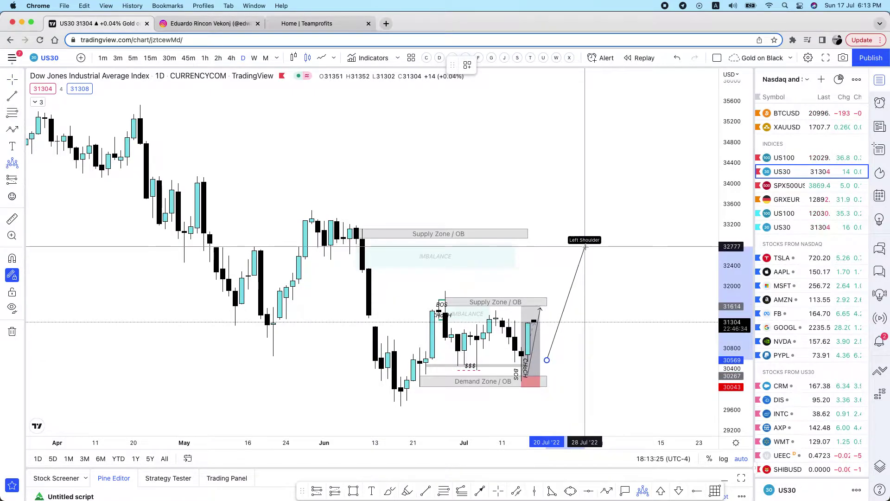
left_click(592, 233)
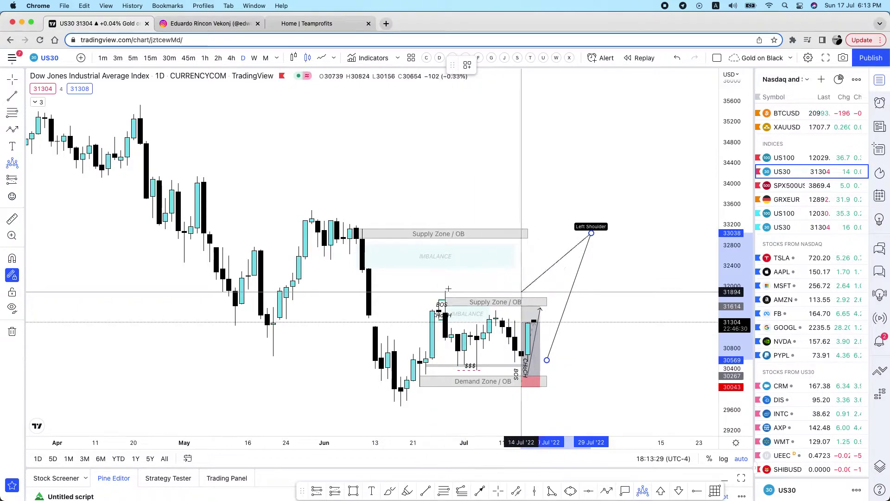
left_click(648, 404)
left_click(668, 341)
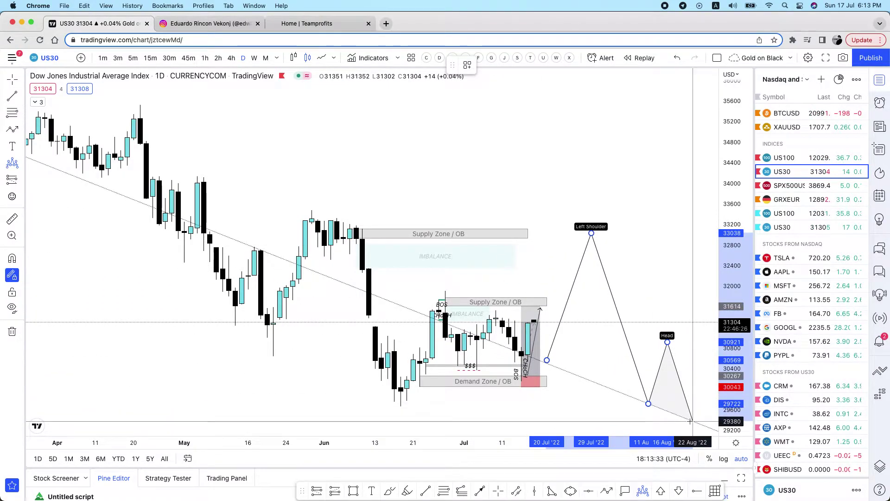
key("Escape")
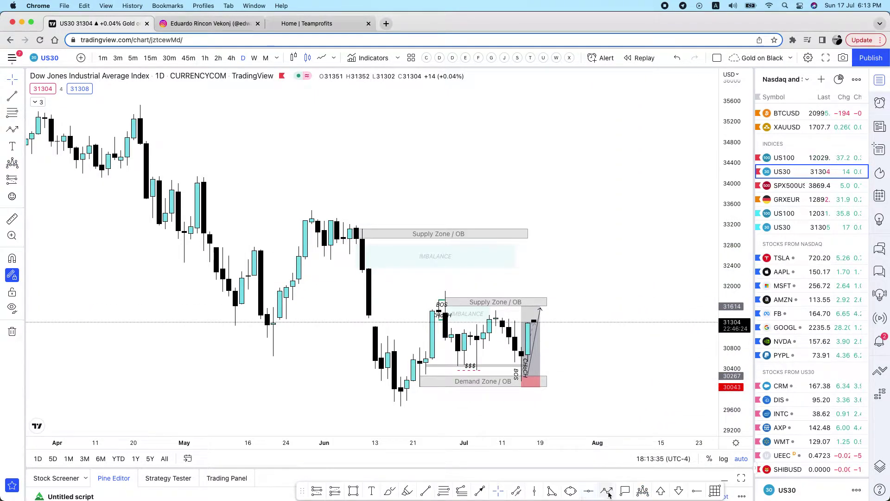
left_click(554, 377)
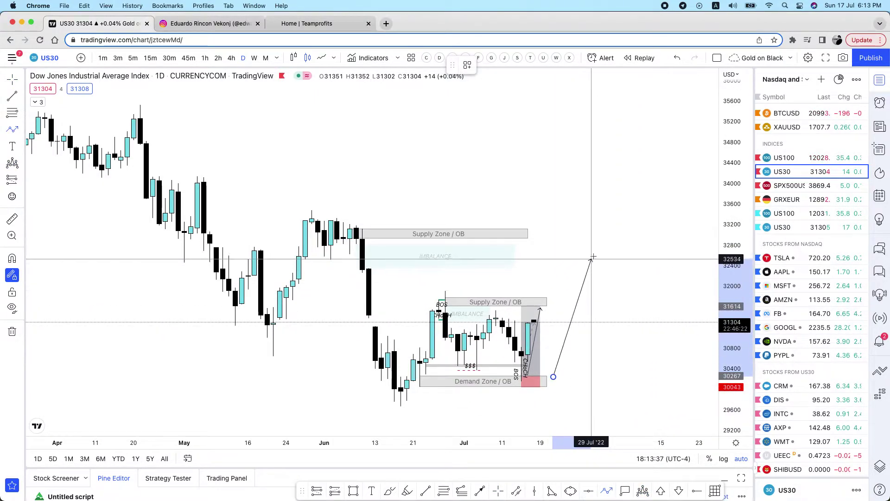
Step: Sketch the projected US30 path through alternating peaks and pullback lows, then cancel it
left_click(598, 241)
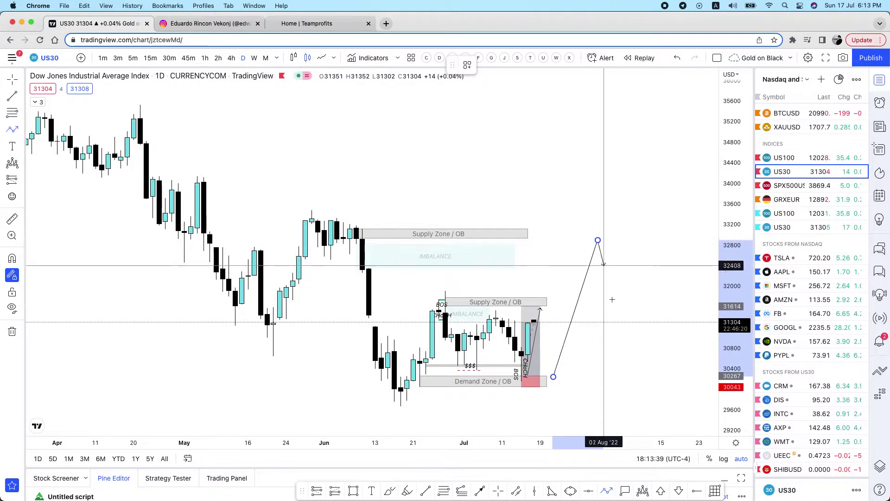
left_click(649, 372)
left_click(661, 321)
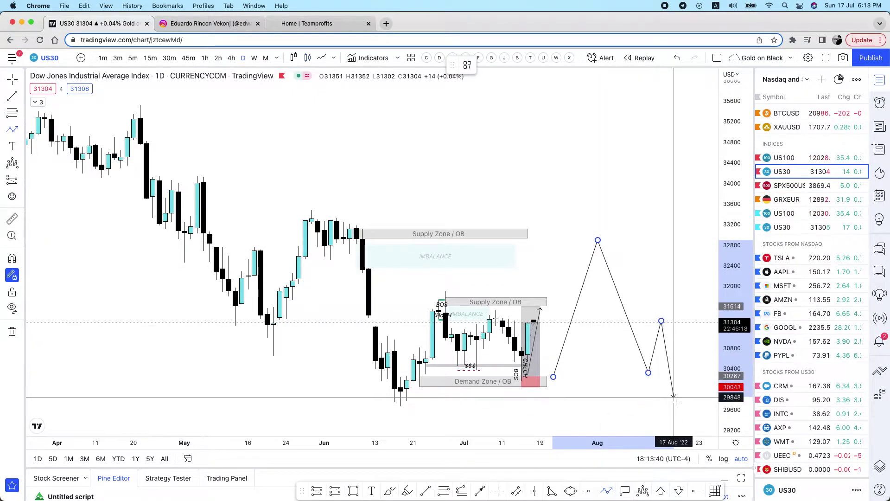
left_click(687, 367)
key("Escape")
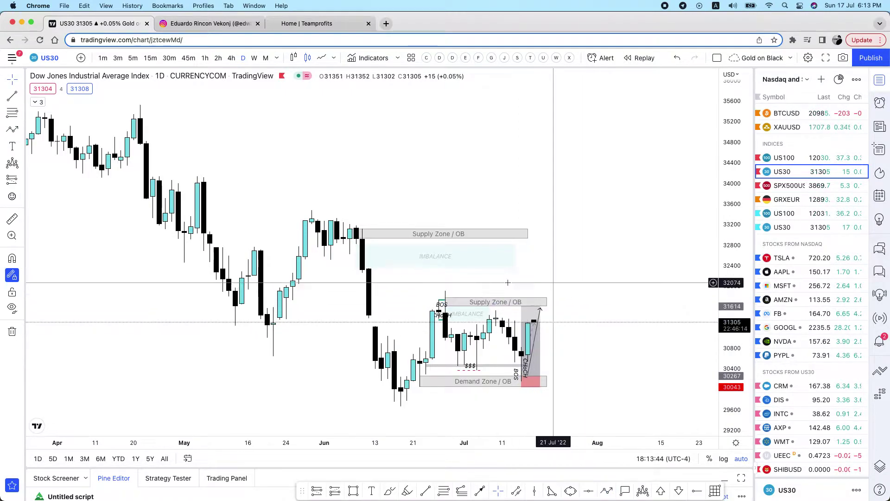
Step: Switch to the S&P 500 Index (SPX500USD) chart on 4-hour candles
left_click(523, 304)
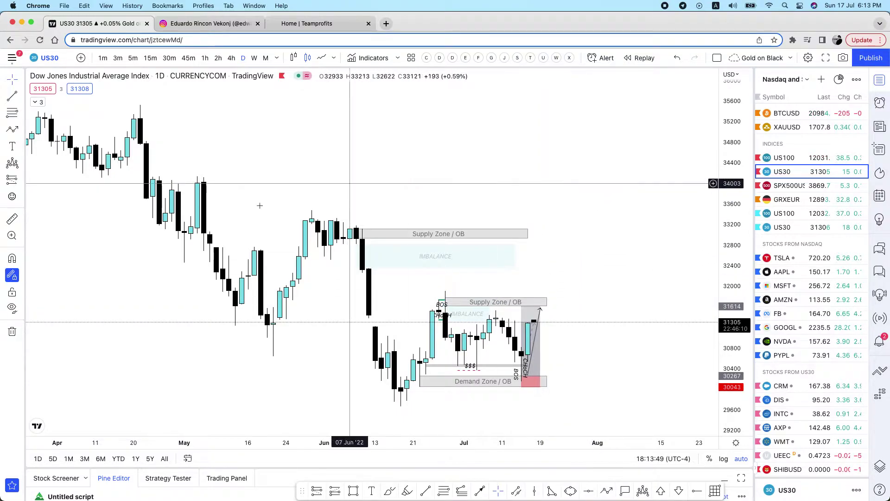
left_click(810, 185)
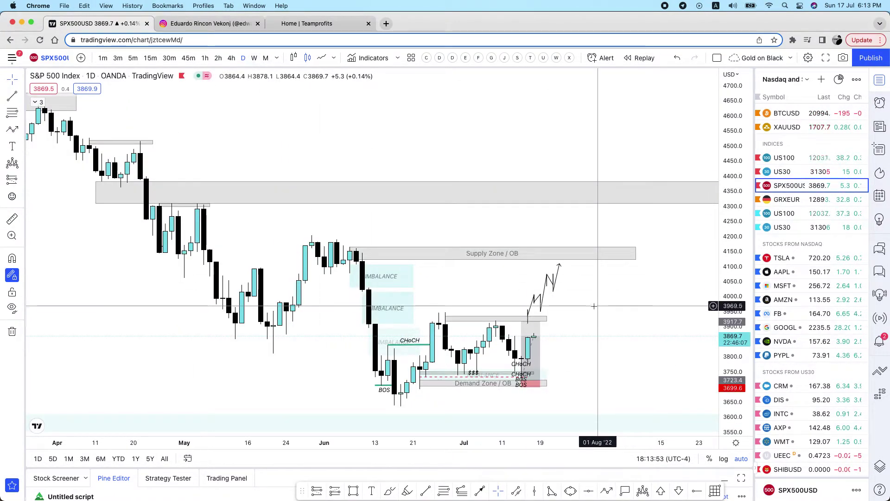
left_click(235, 58)
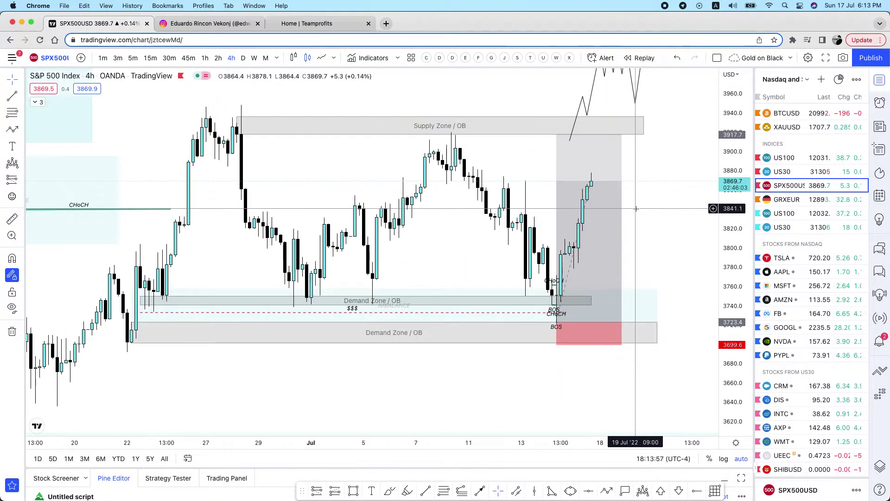
scroll(672, 200, "right", 3)
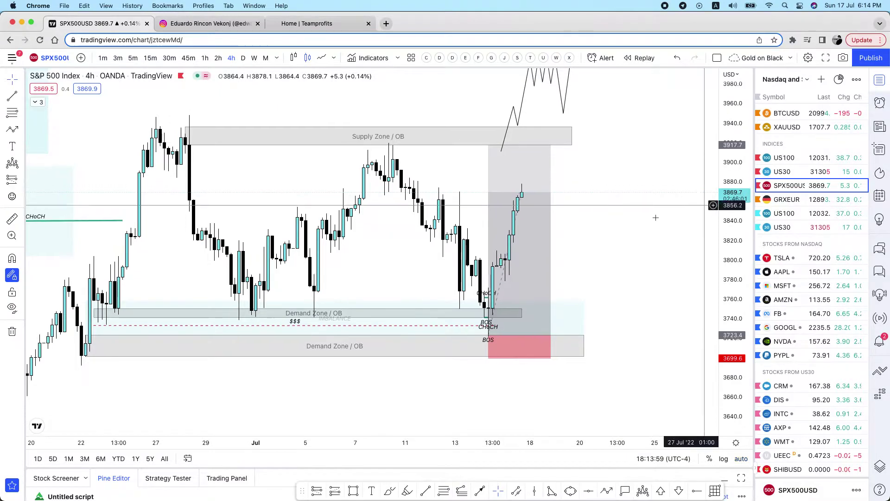
scroll(673, 213, "down", 3)
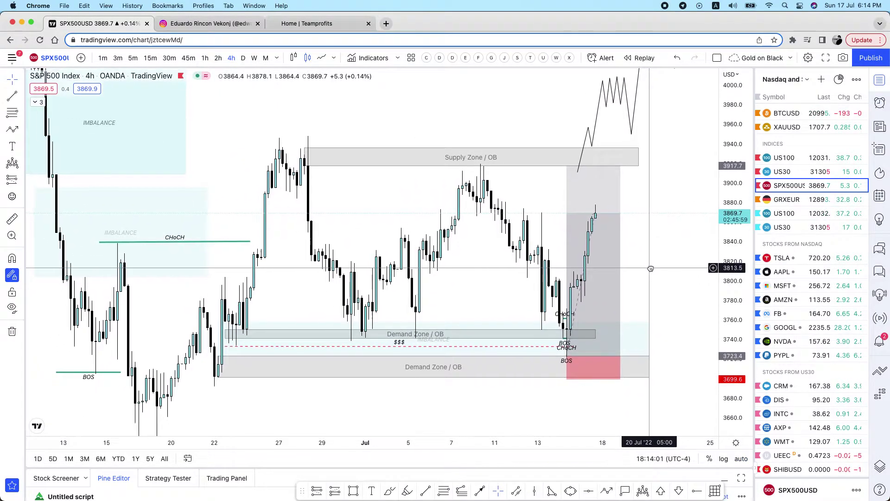
scroll(651, 268, "up", 3)
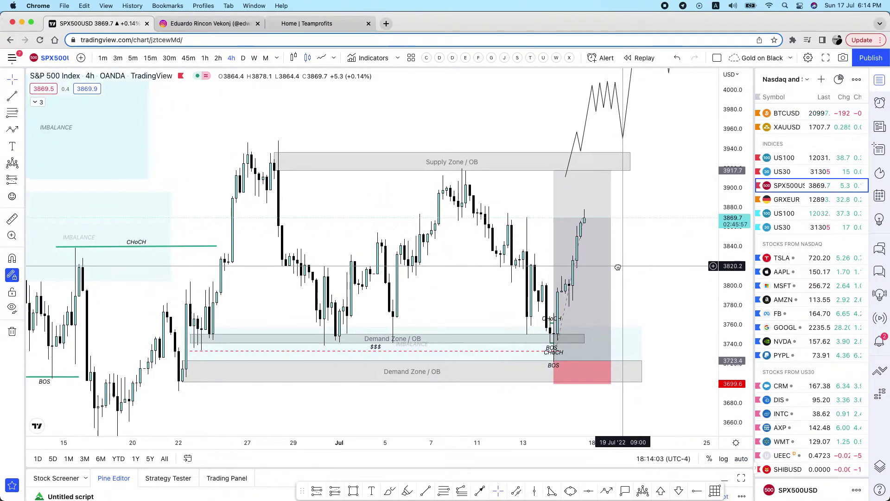
scroll(620, 267, "right", 1)
left_click(538, 342)
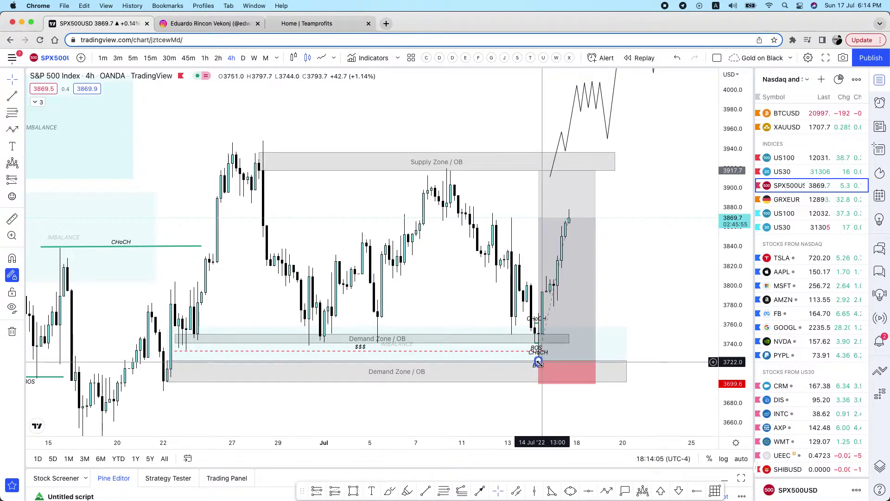
left_click(539, 361)
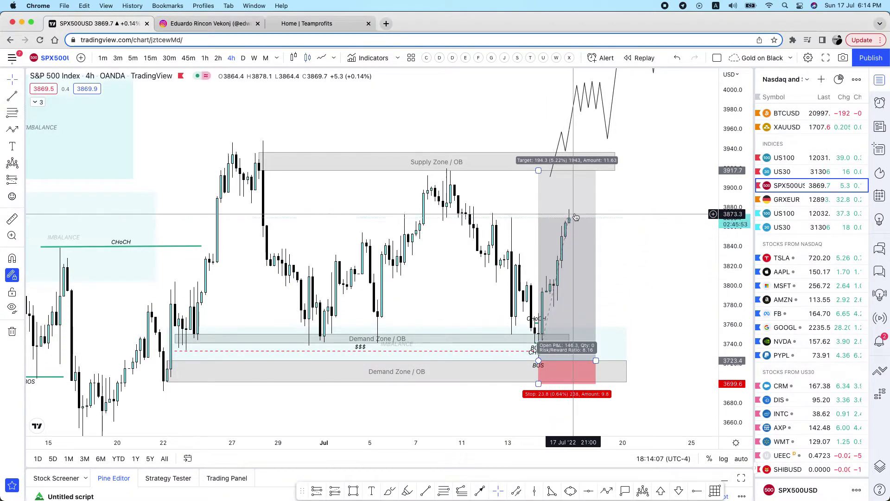
left_click(610, 255)
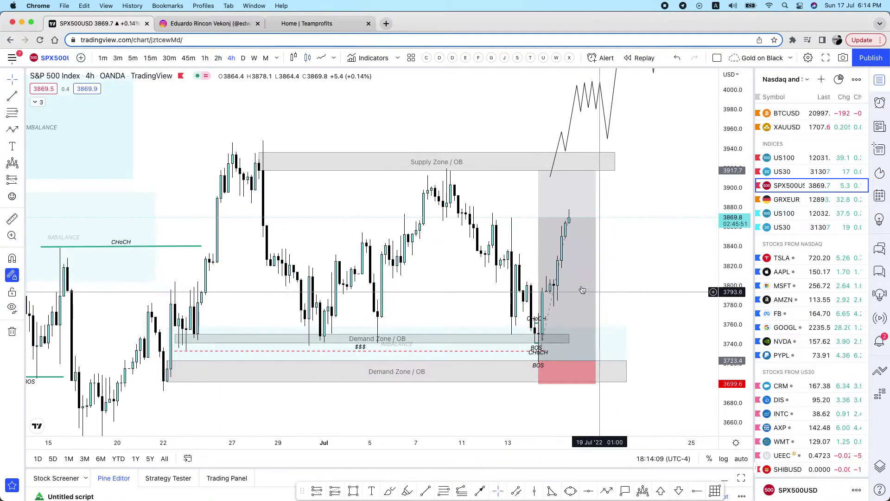
left_click(658, 263)
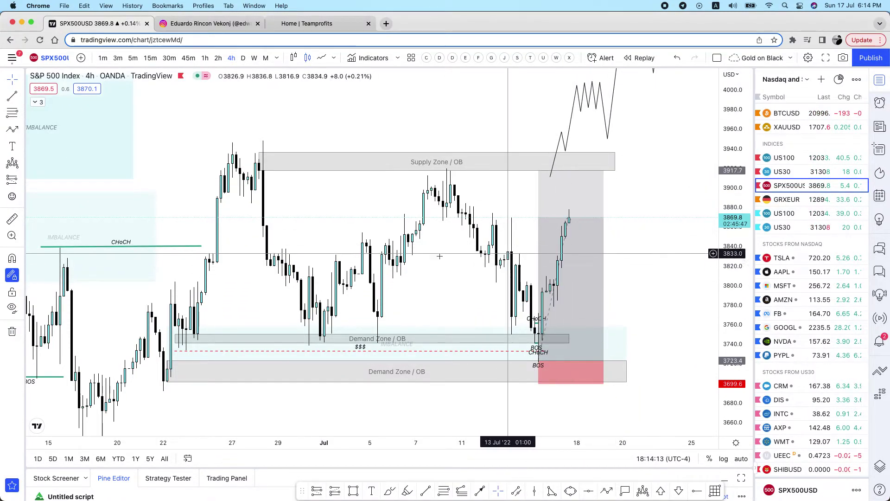
left_click(314, 24)
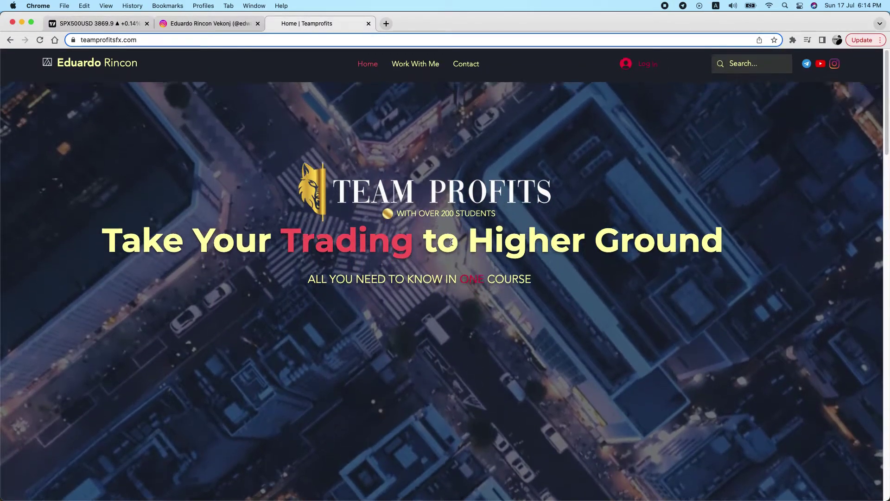
Step: Scroll the Team Profits home page to the signup form, then back up to the 20%-off BUNDLE offer
scroll(450, 241, "down", 10)
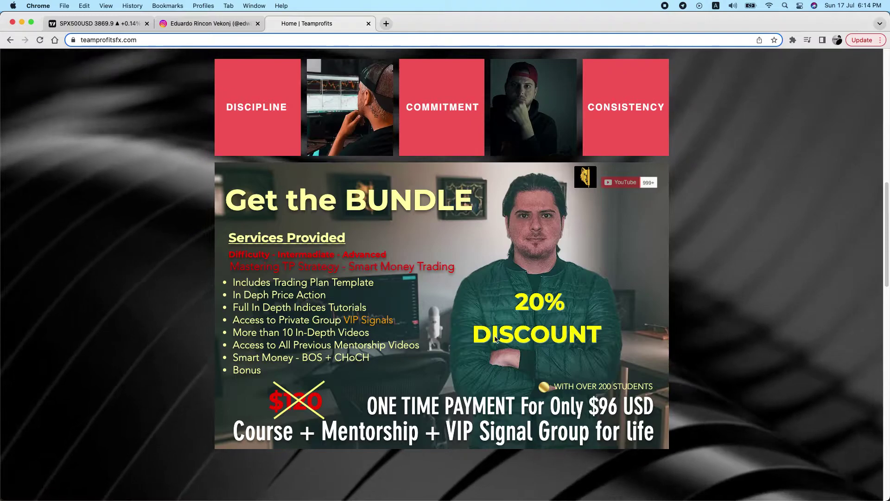
scroll(751, 242, "down", 4)
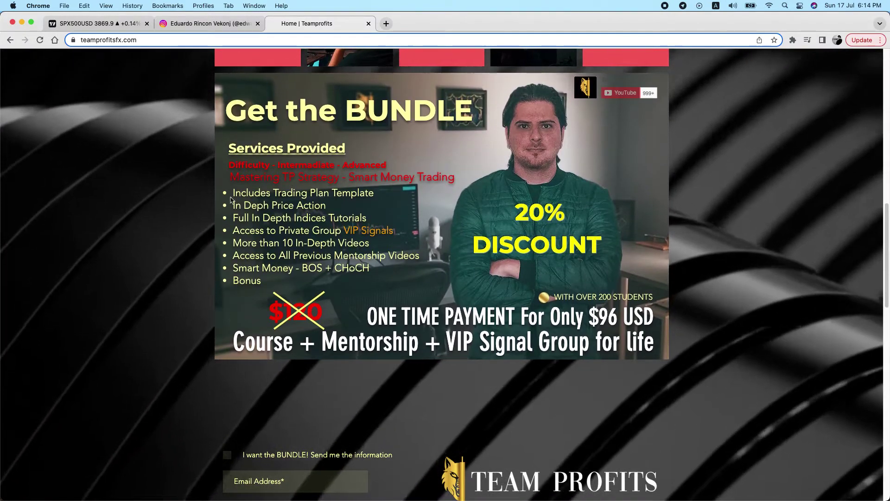
scroll(407, 286, "down", 10)
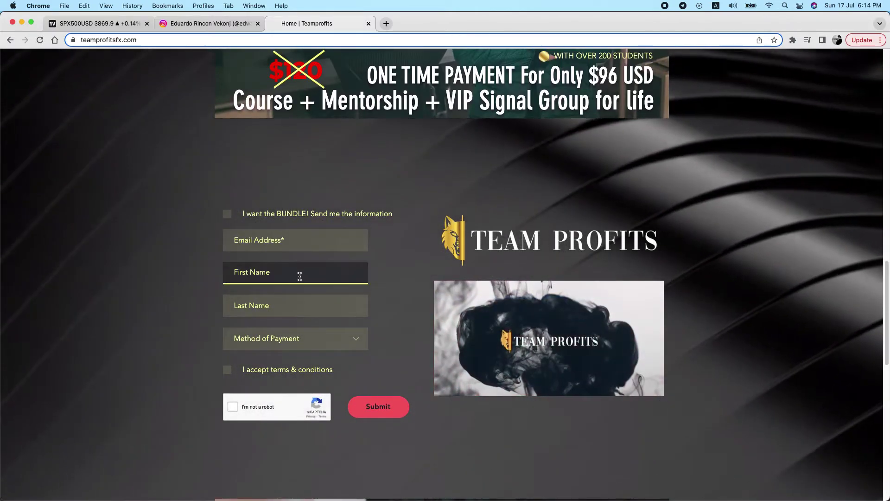
scroll(407, 232, "up", 6)
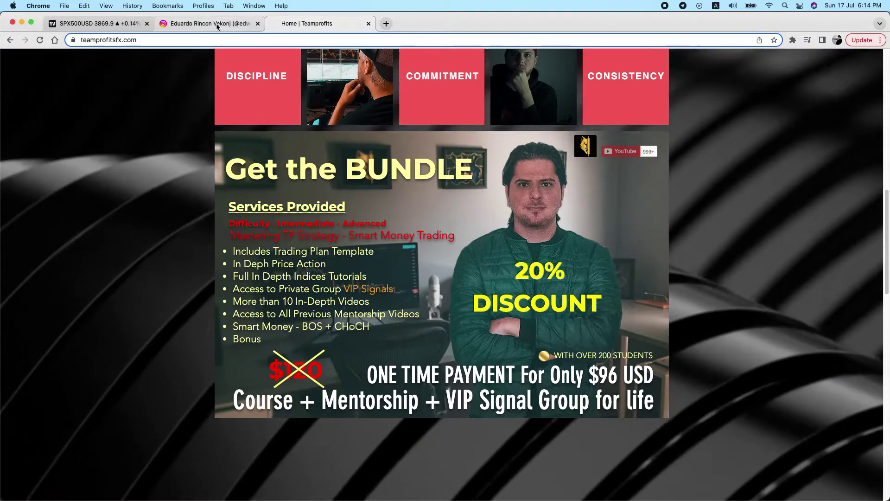
left_click(217, 26)
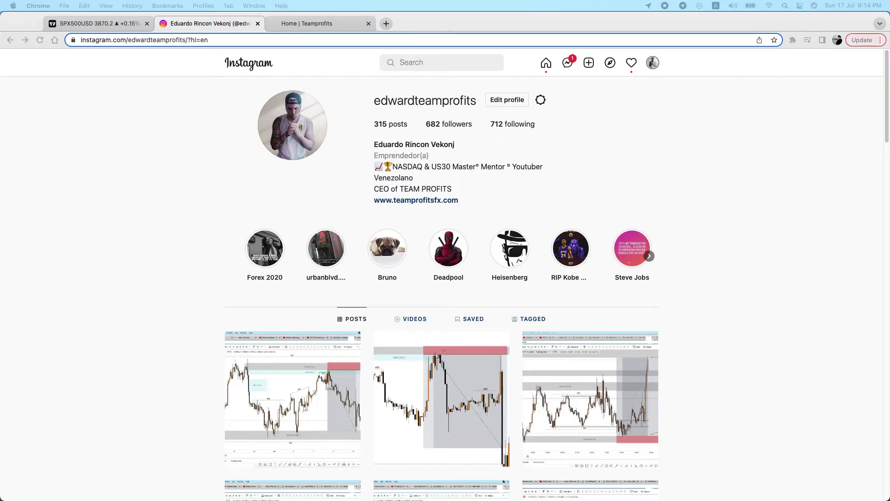
Step: Bring Telegram's Team Profits English 2.0 channel to the front
key("super+Tab")
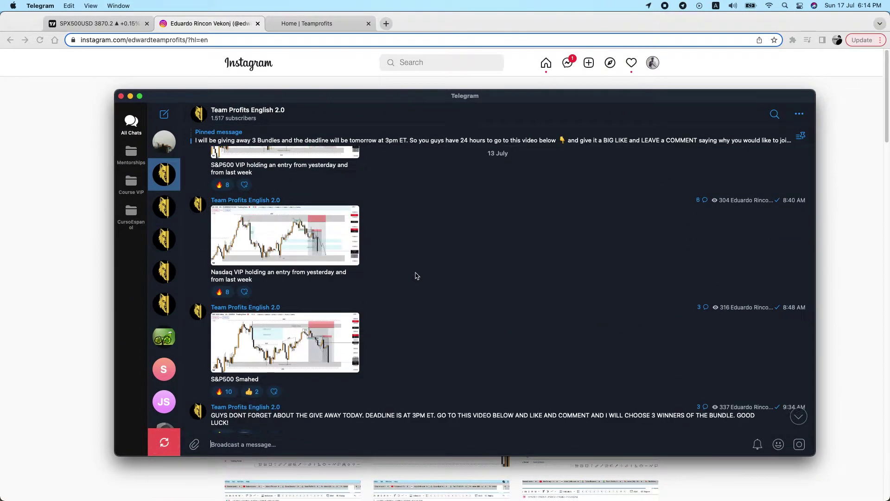
Step: Scroll up through the Team Profits English 2.0 channel to read its earlier July posts
scroll(416, 276, "down", 15)
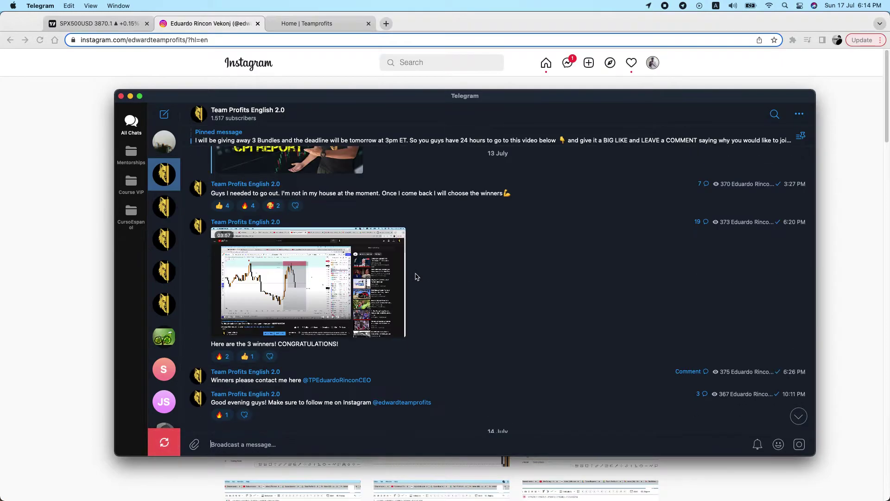
scroll(416, 277, "up", 15)
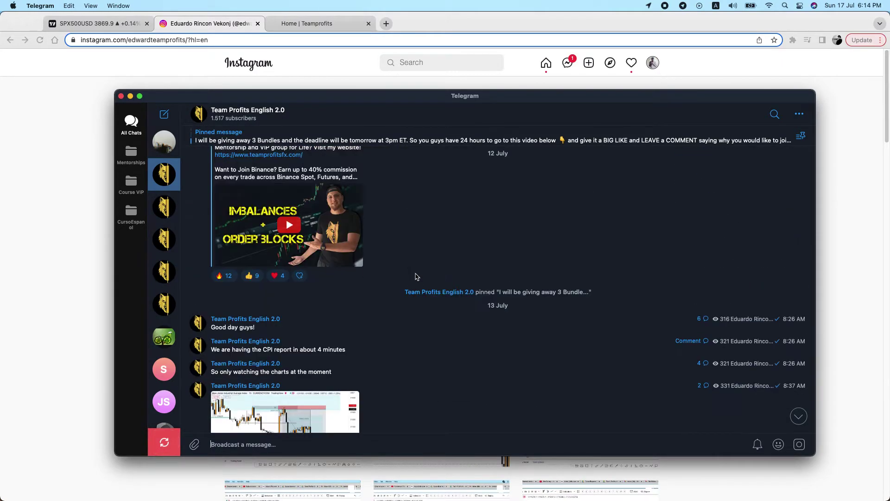
scroll(416, 277, "up", 15)
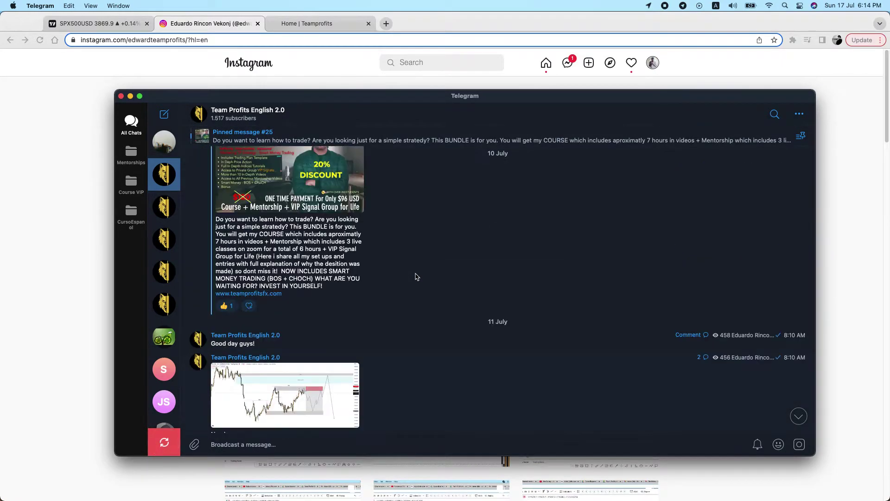
scroll(416, 277, "up", 15)
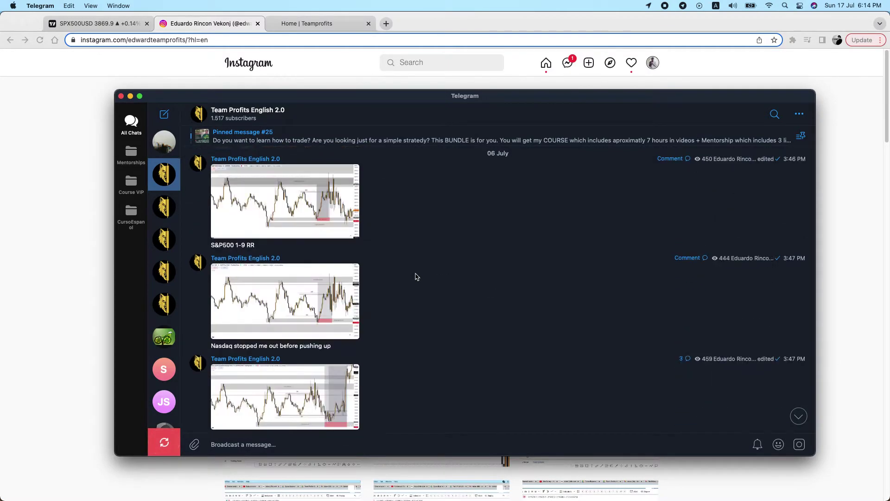
scroll(416, 277, "down", 20)
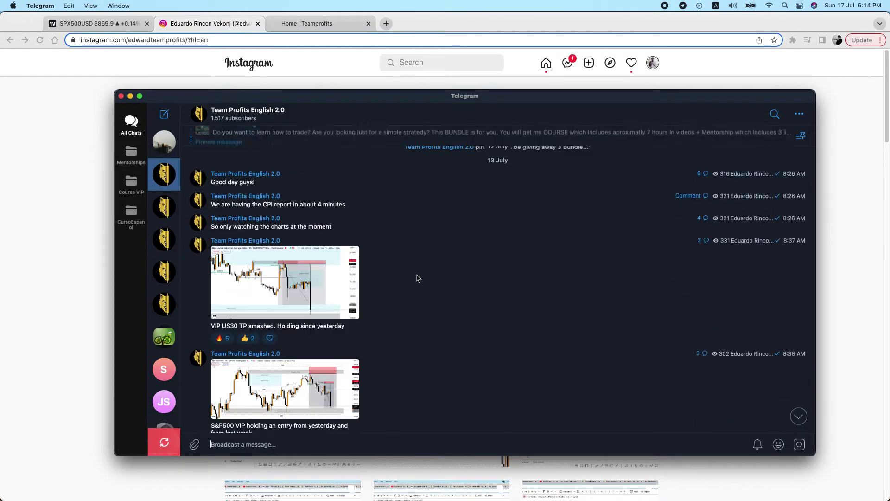
scroll(418, 278, "down", 15)
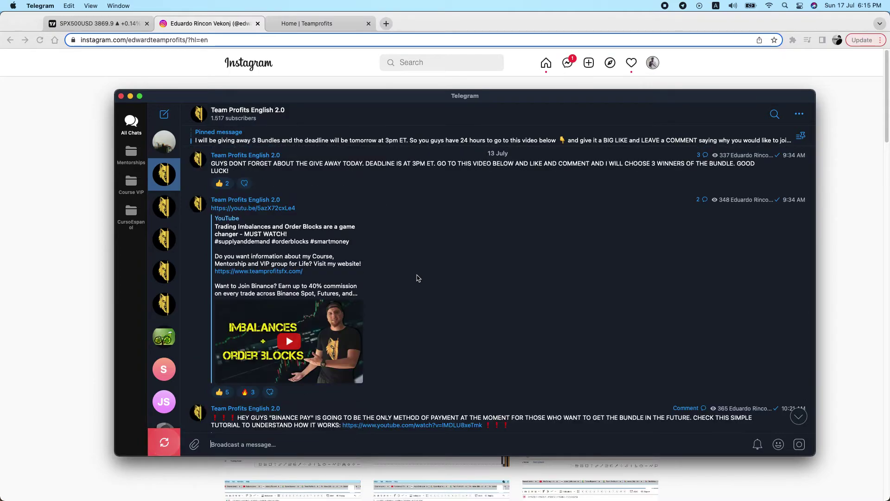
scroll(418, 278, "down", 3)
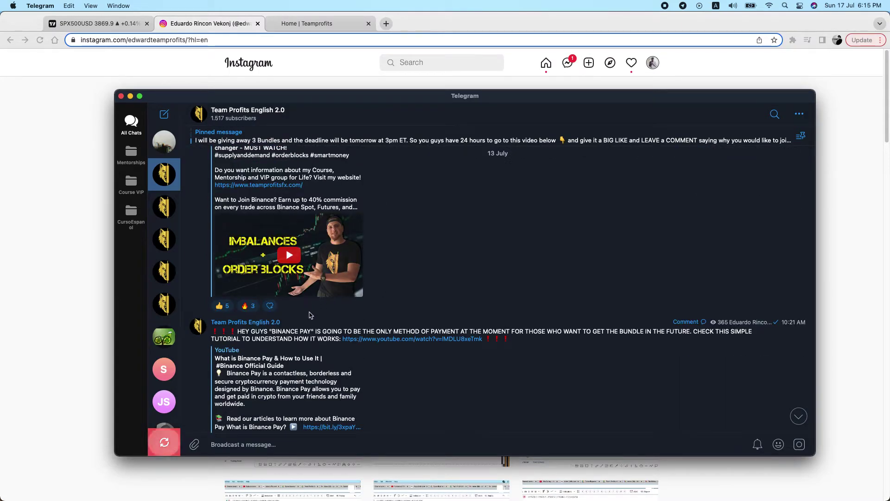
scroll(338, 310, "down", 8)
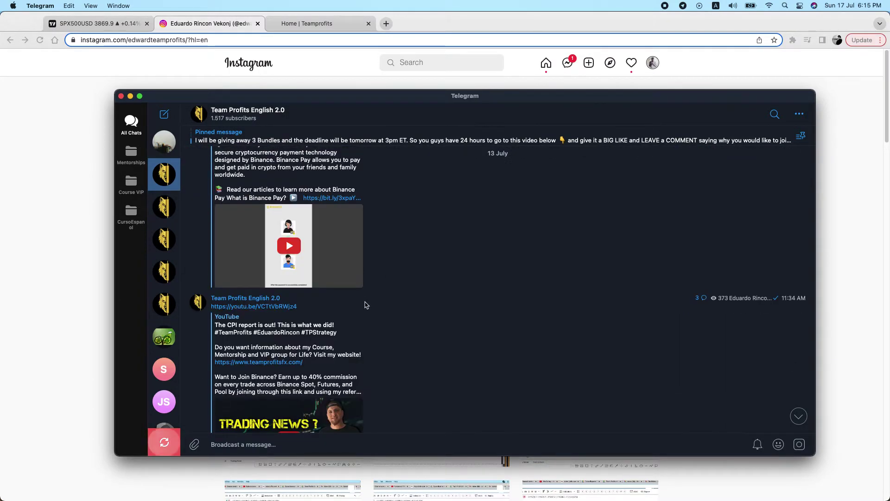
scroll(367, 305, "down", 20)
scroll(413, 294, "up", 5)
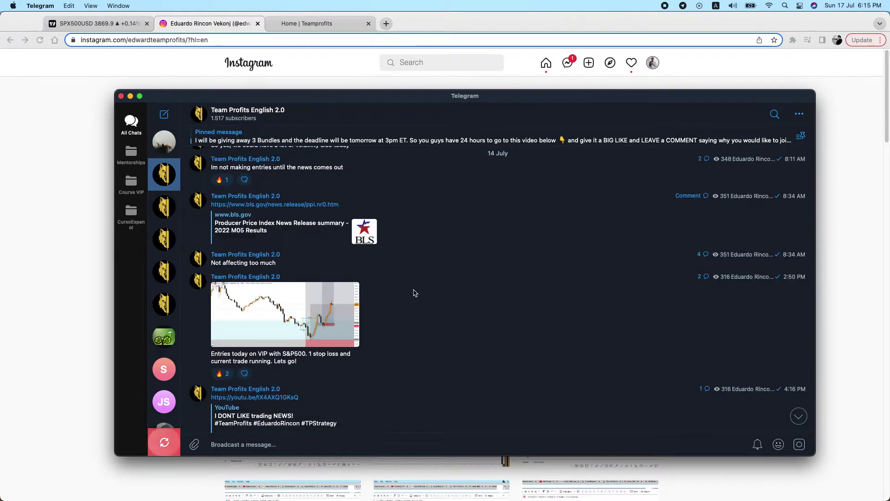
scroll(416, 293, "down", 15)
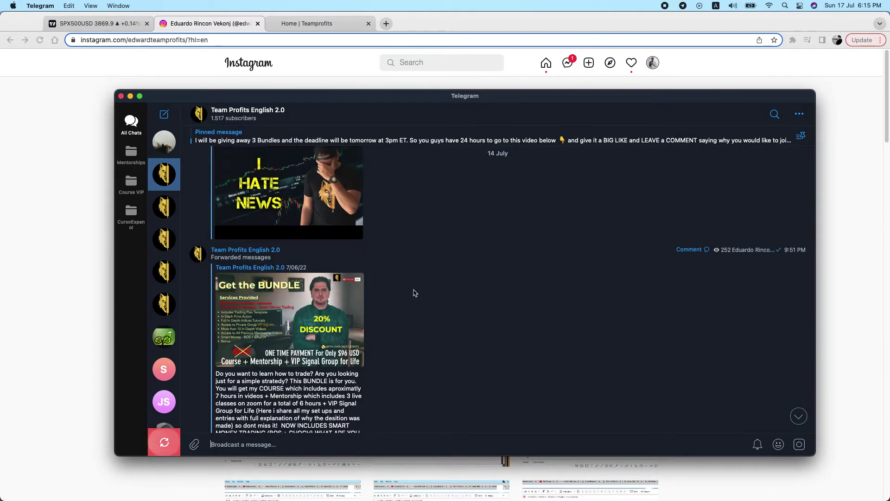
scroll(414, 292, "down", 5)
scroll(416, 294, "up", 20)
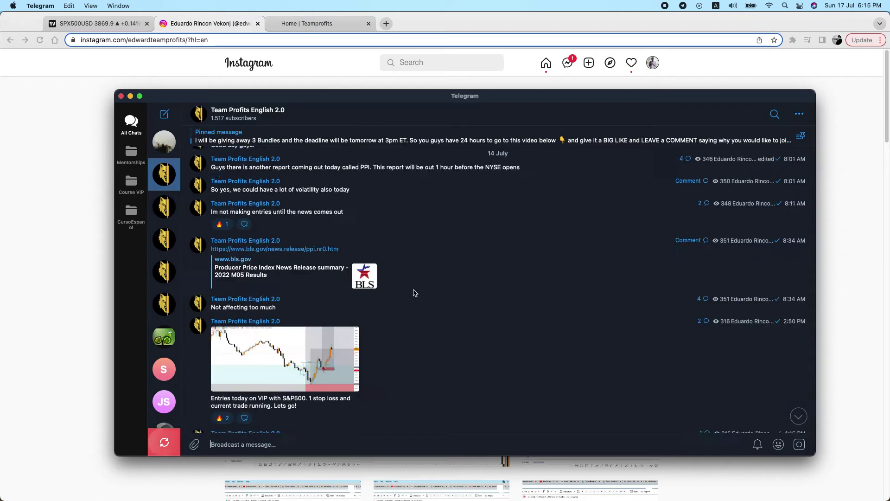
scroll(415, 293, "up", 20)
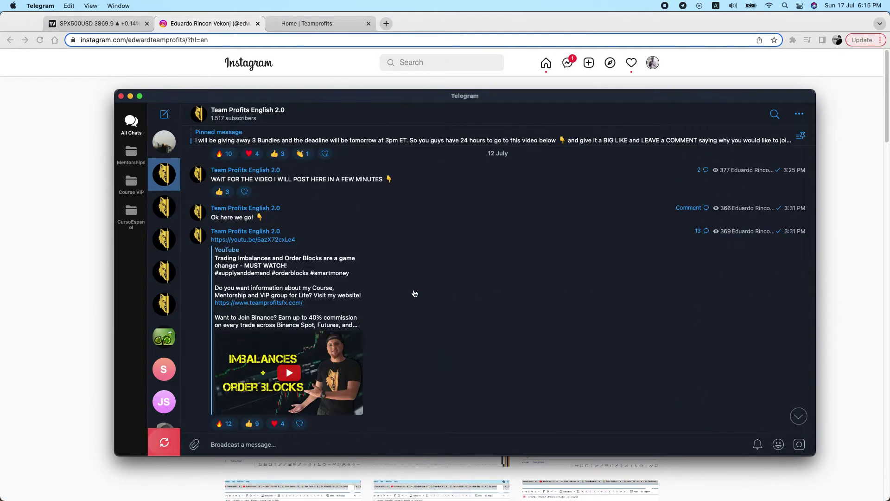
scroll(415, 293, "up", 20)
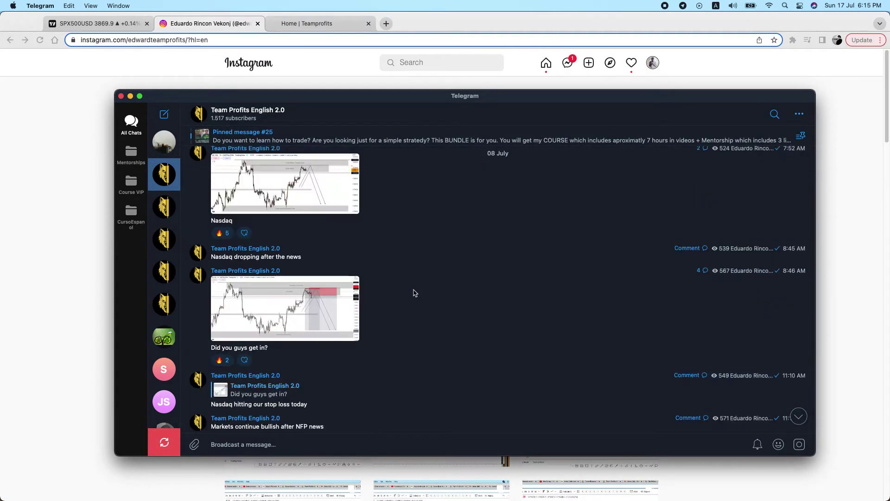
scroll(415, 293, "up", 20)
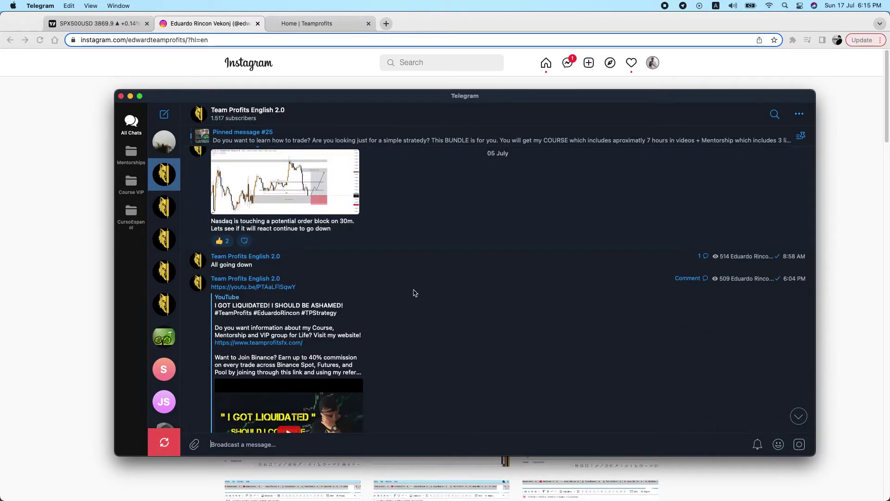
scroll(415, 293, "up", 20)
scroll(415, 293, "up", 20)
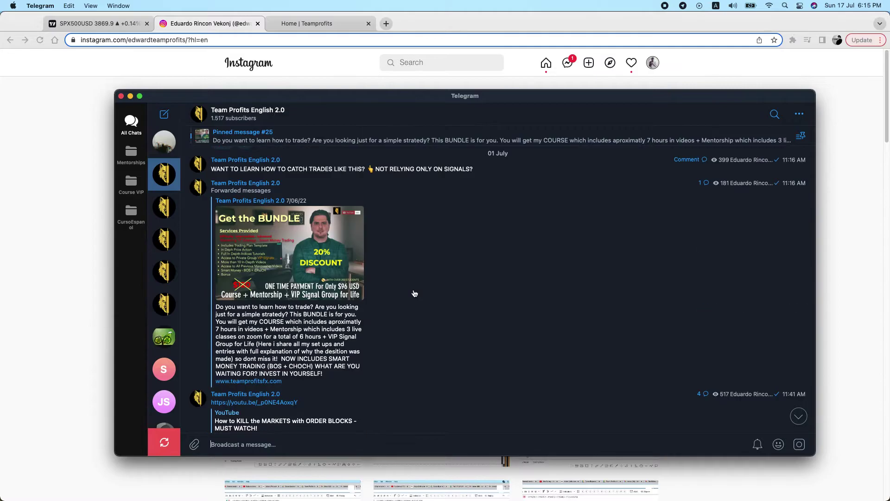
Step: Scroll back down to the latest VIP trade posts, then drag the Telegram window off screen
scroll(423, 262, "down", 20)
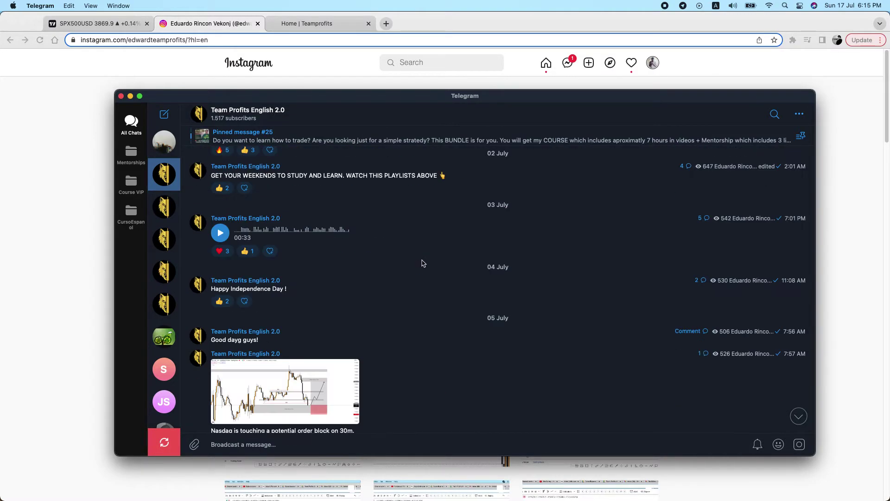
scroll(423, 253, "down", 20)
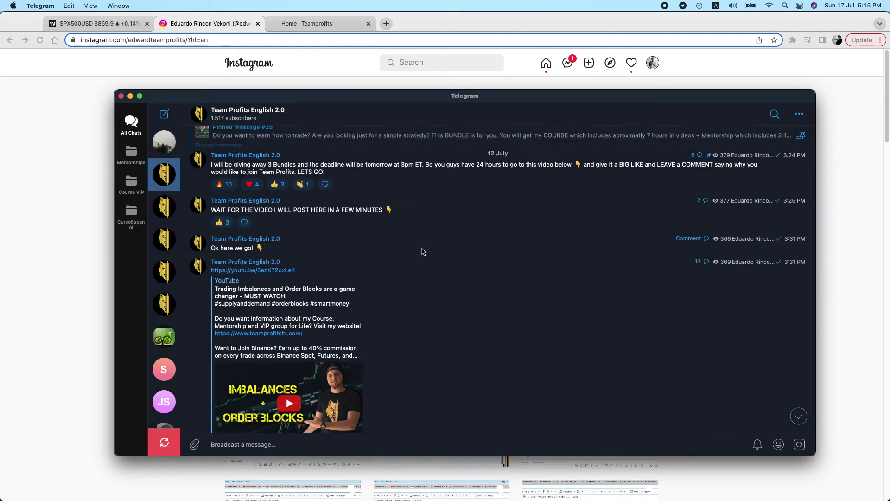
scroll(423, 251, "down", 15)
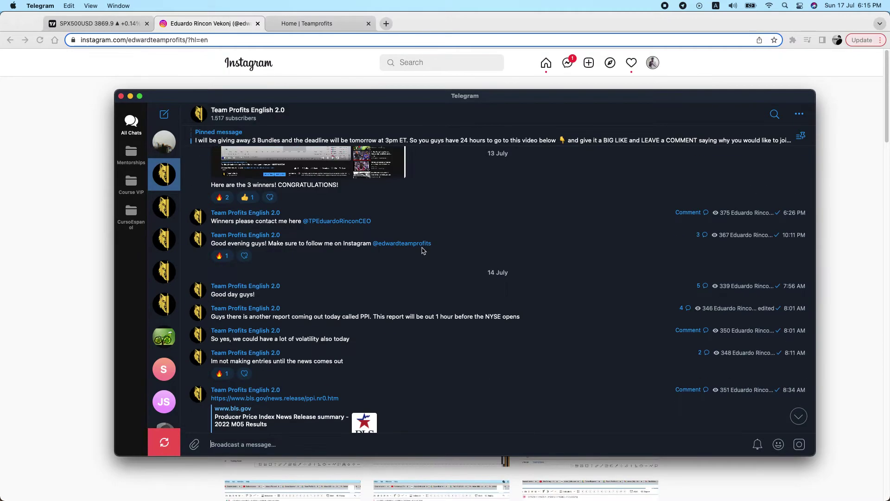
scroll(423, 250, "up", 10)
scroll(423, 250, "down", 1)
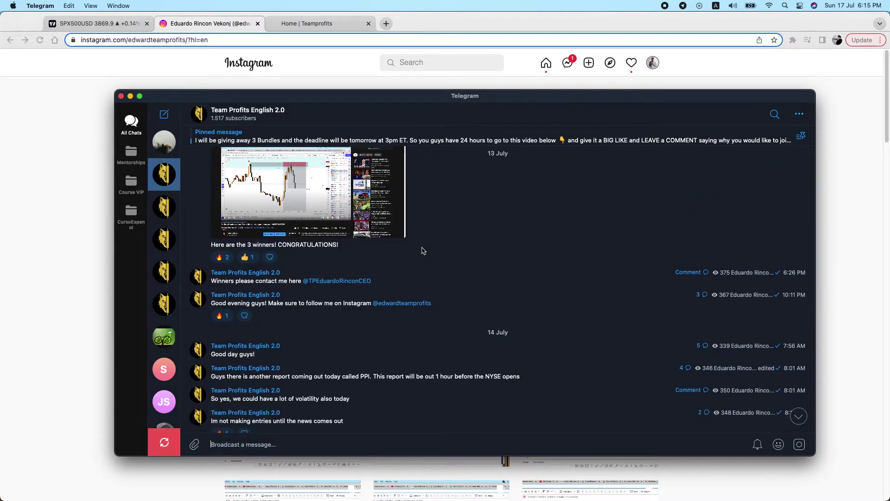
scroll(423, 251, "down", 20)
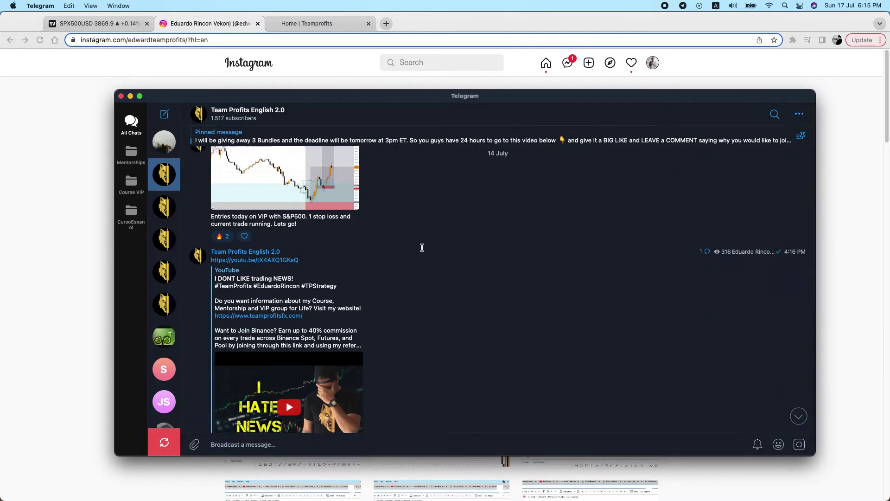
scroll(422, 248, "down", 5)
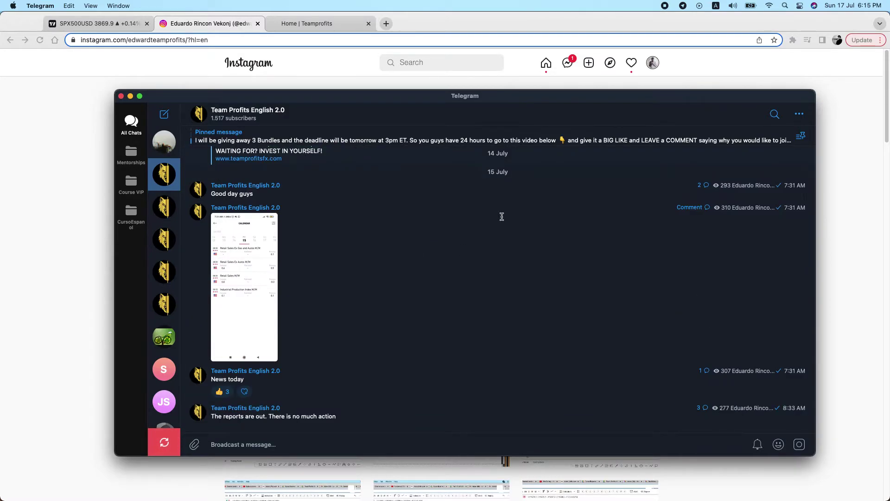
left_click_drag(572, 97, 464, 498)
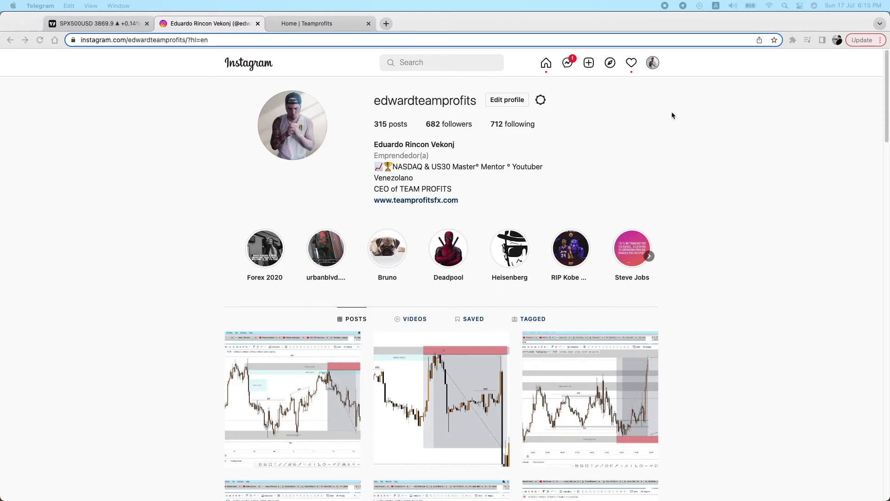
Step: Leave the Instagram profile and return to the SPX500USD 4-hour chart in TradingView
scroll(672, 113, "down", 1)
scroll(672, 113, "up", 1)
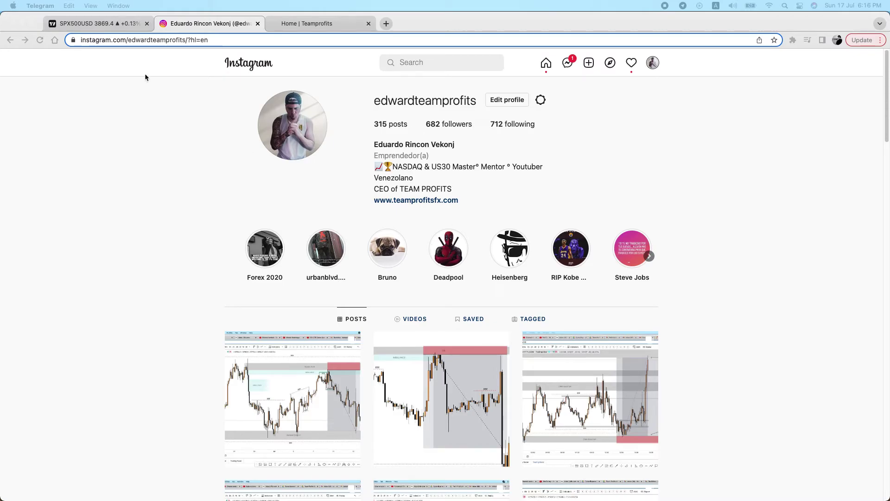
left_click(114, 25)
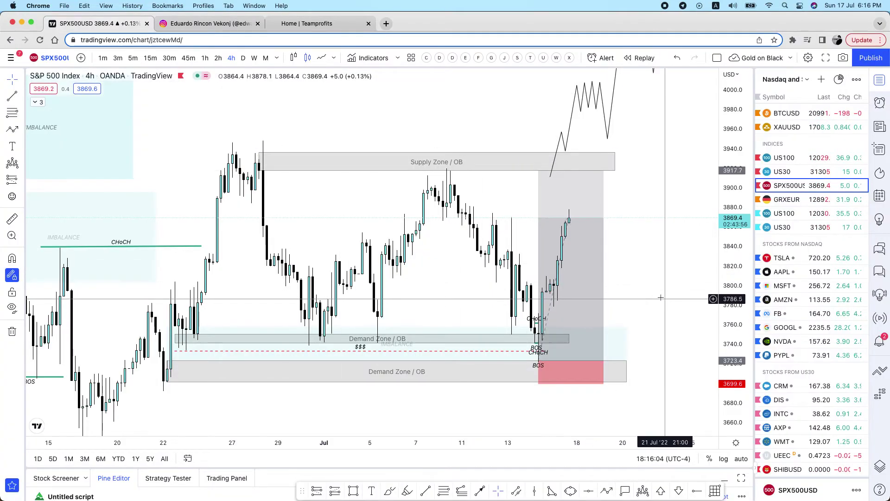
left_click_drag(636, 276, 637, 283)
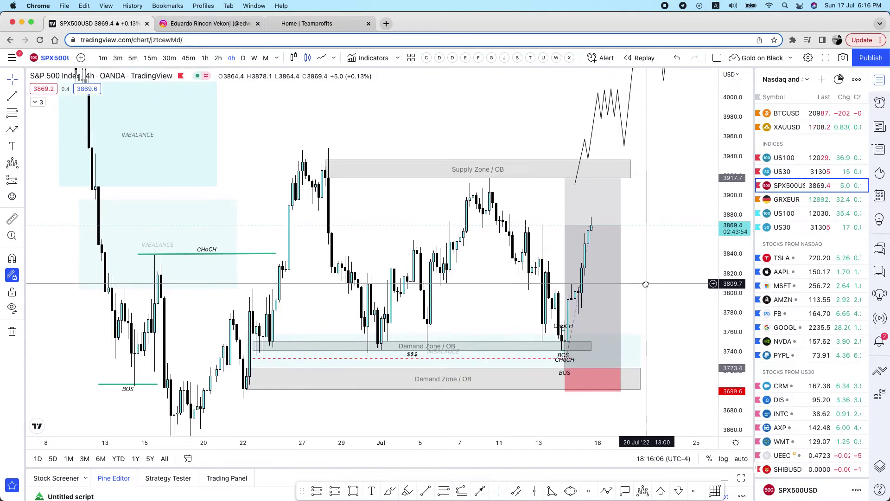
left_click_drag(729, 243, 730, 254)
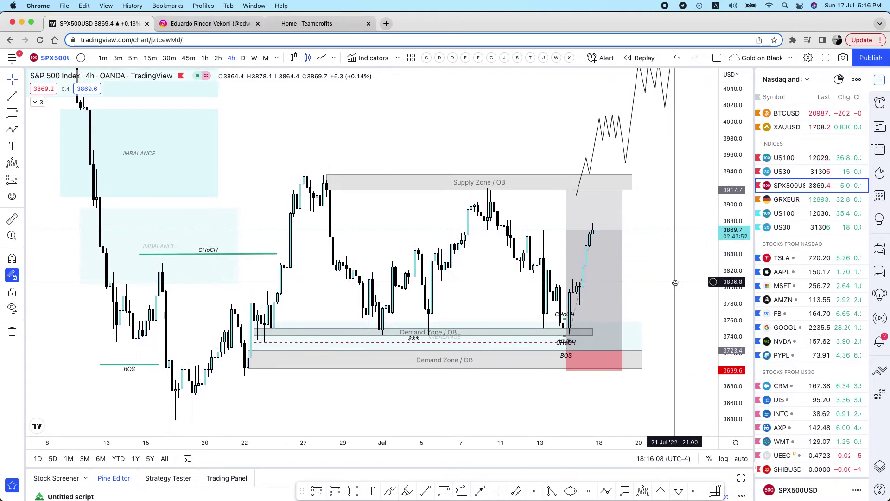
scroll(662, 279, "up", 2)
left_click_drag(662, 278, 647, 275)
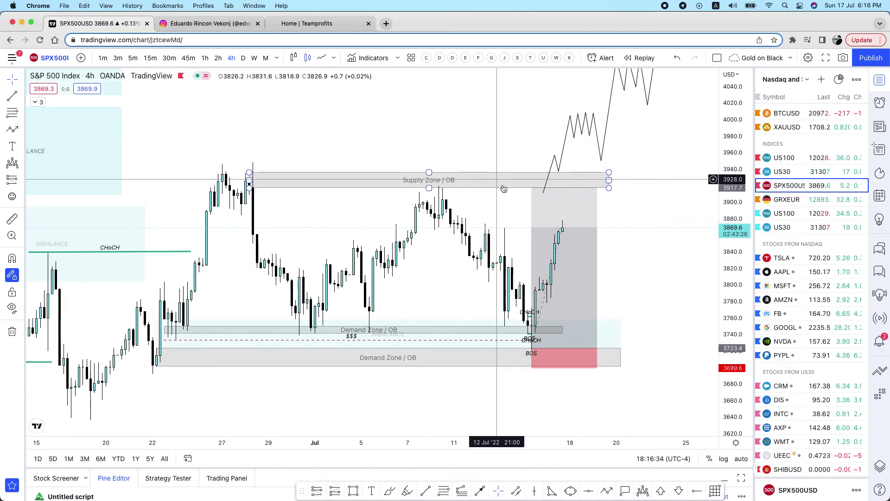
left_click(559, 204)
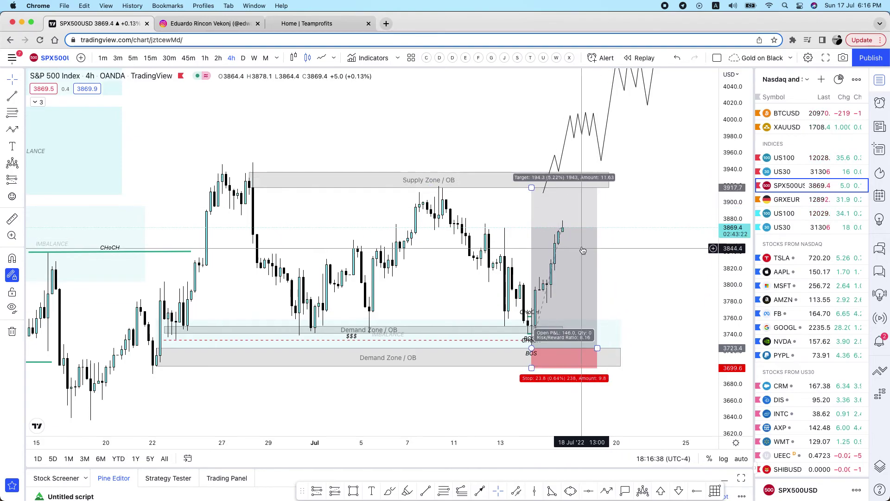
left_click(612, 144)
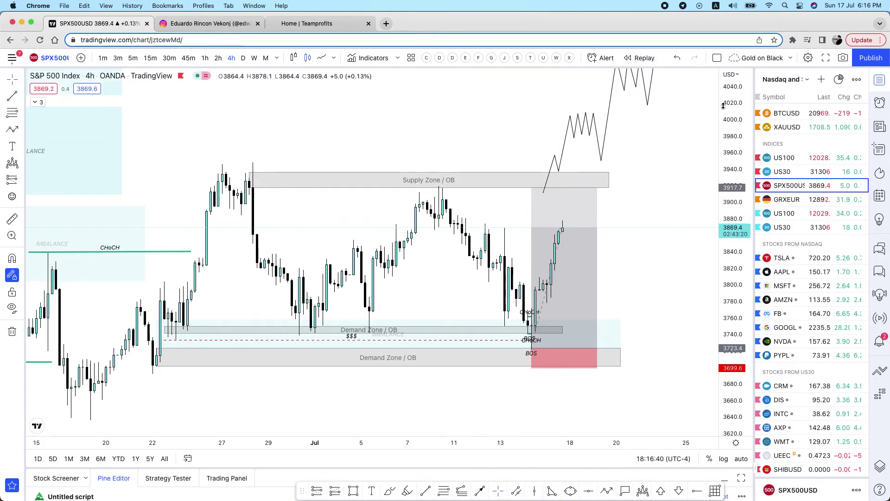
scroll(543, 184, "down", 5)
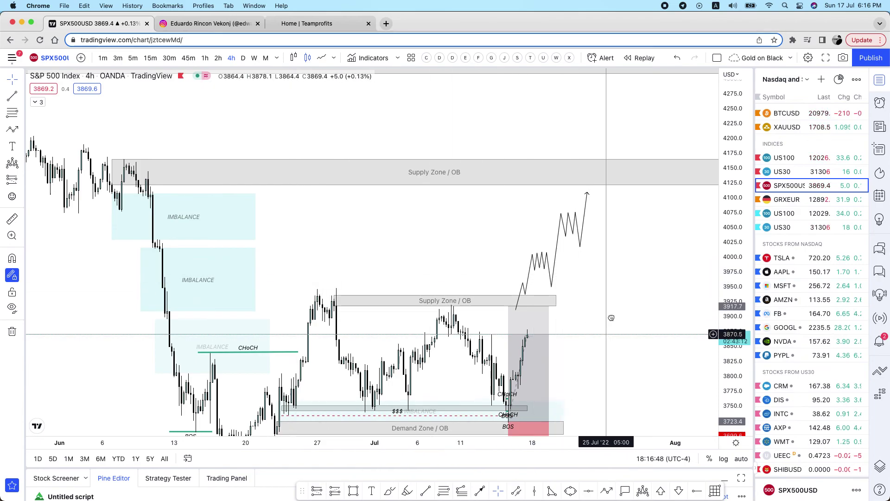
left_click_drag(611, 318, 621, 255)
scroll(622, 255, "up", 3)
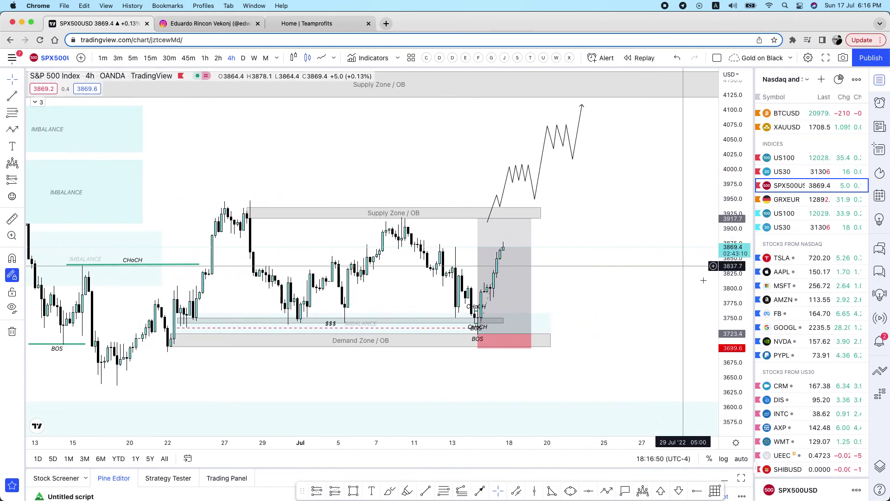
scroll(695, 267, "up", 3)
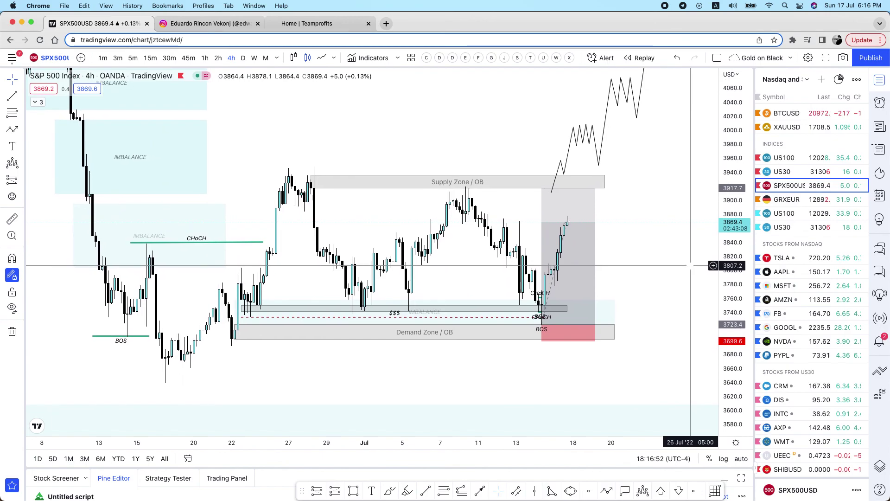